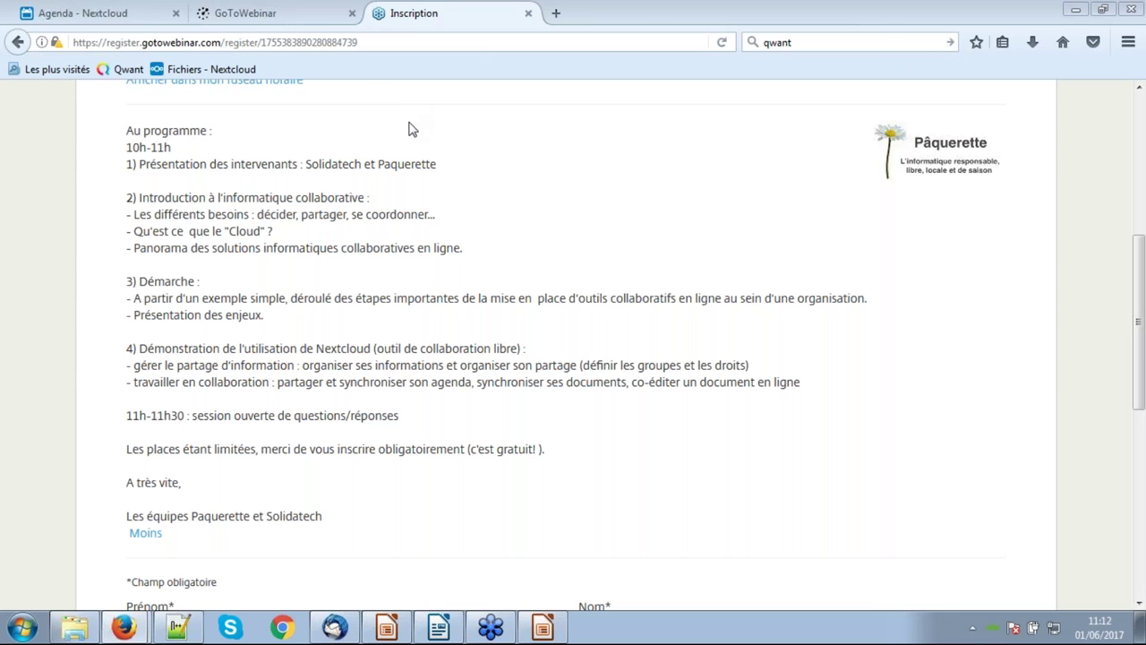
Switch to the Nextcloud browser window, go to Files and open the Help folder
click(118, 629)
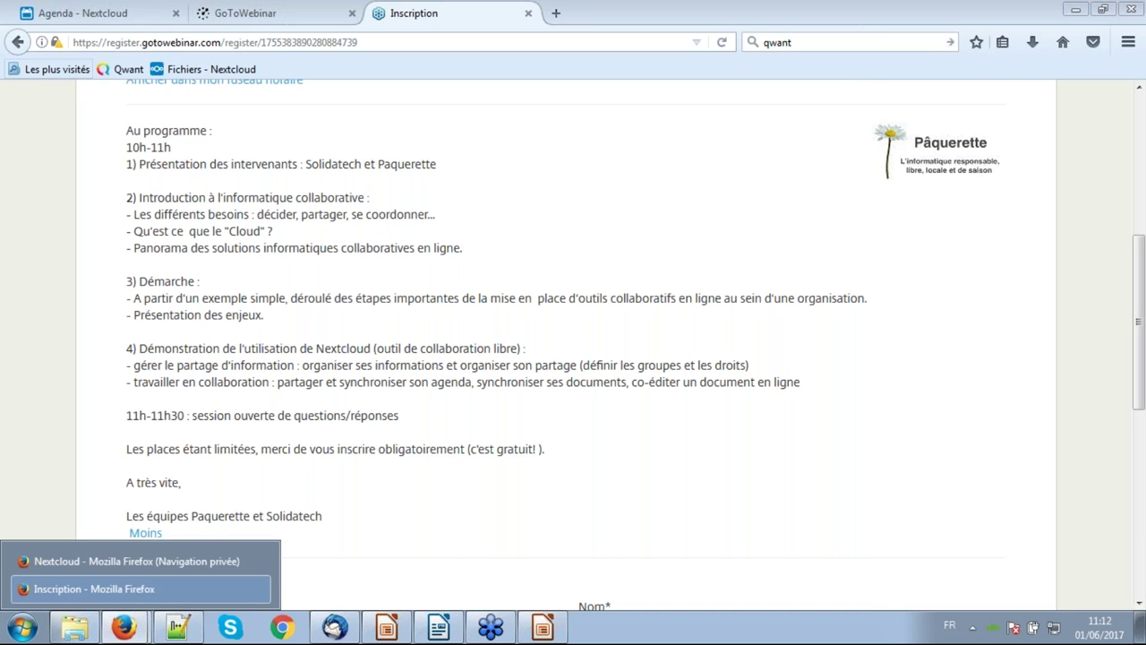
click(137, 560)
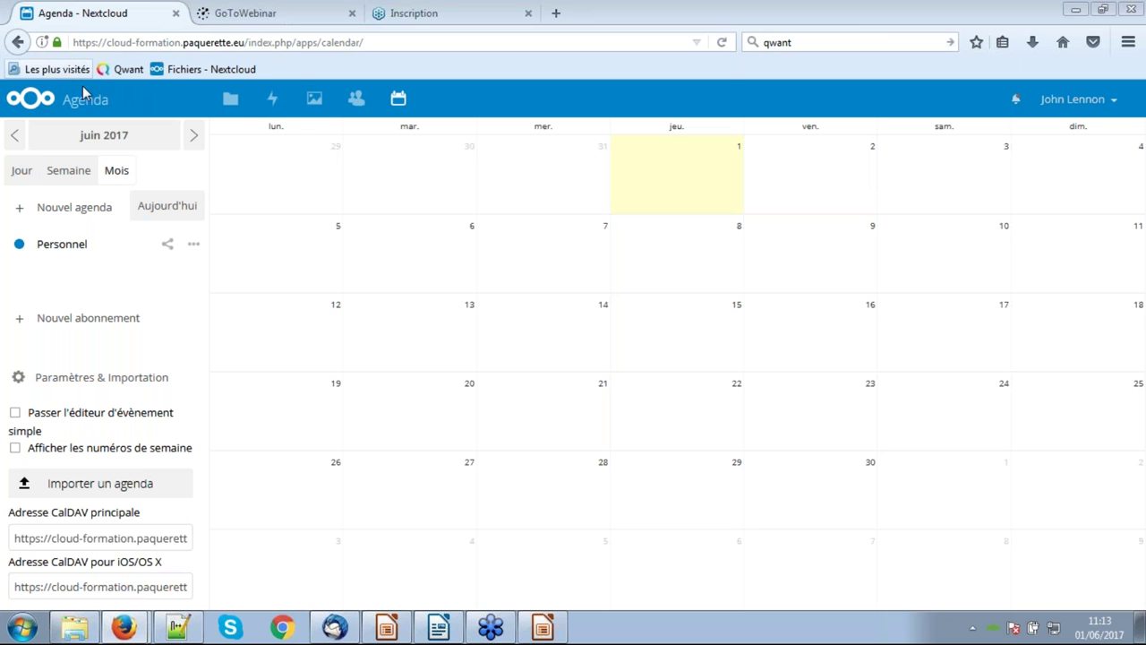
click(231, 98)
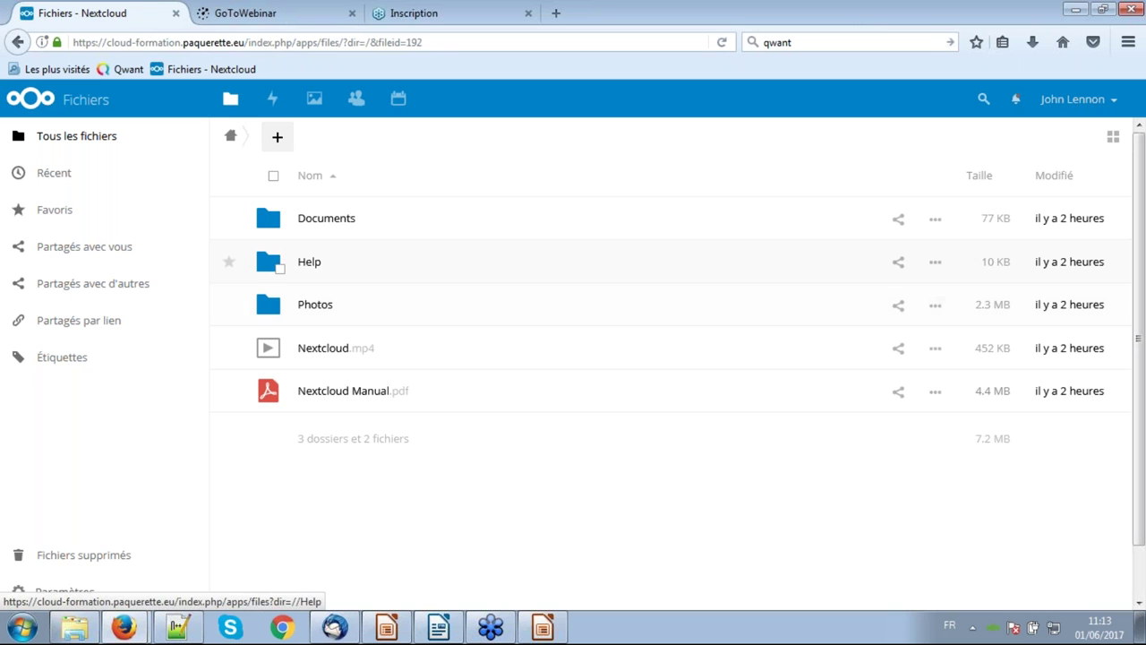
click(315, 266)
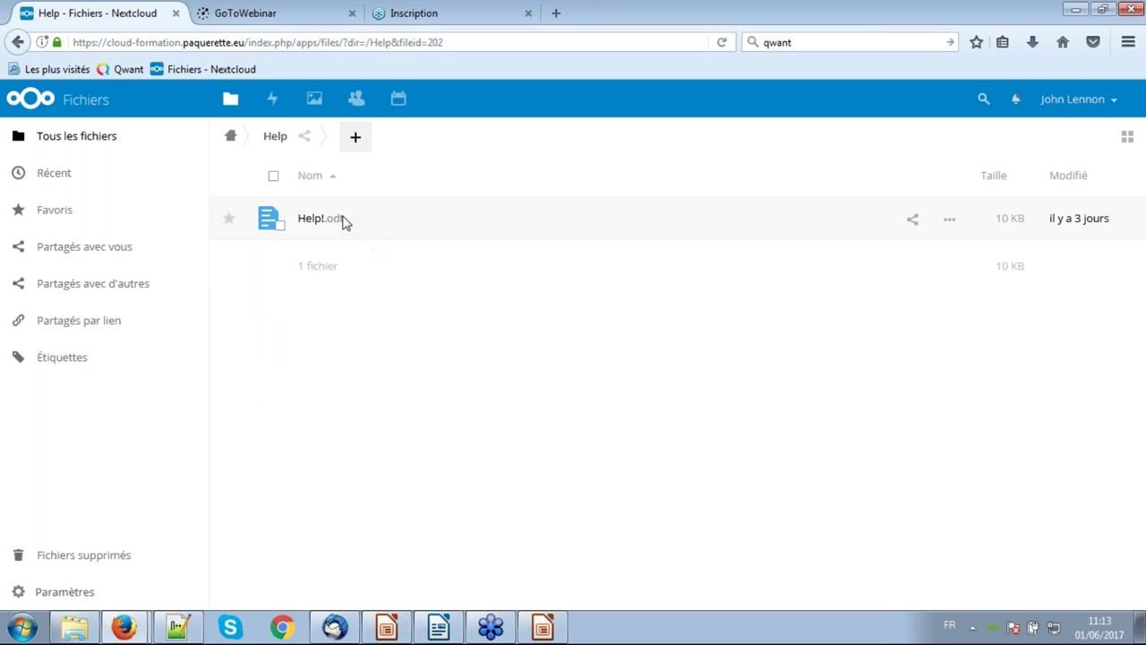
Open Help!.odt in the online editor and add the line "Help !" above the lyrics
click(343, 221)
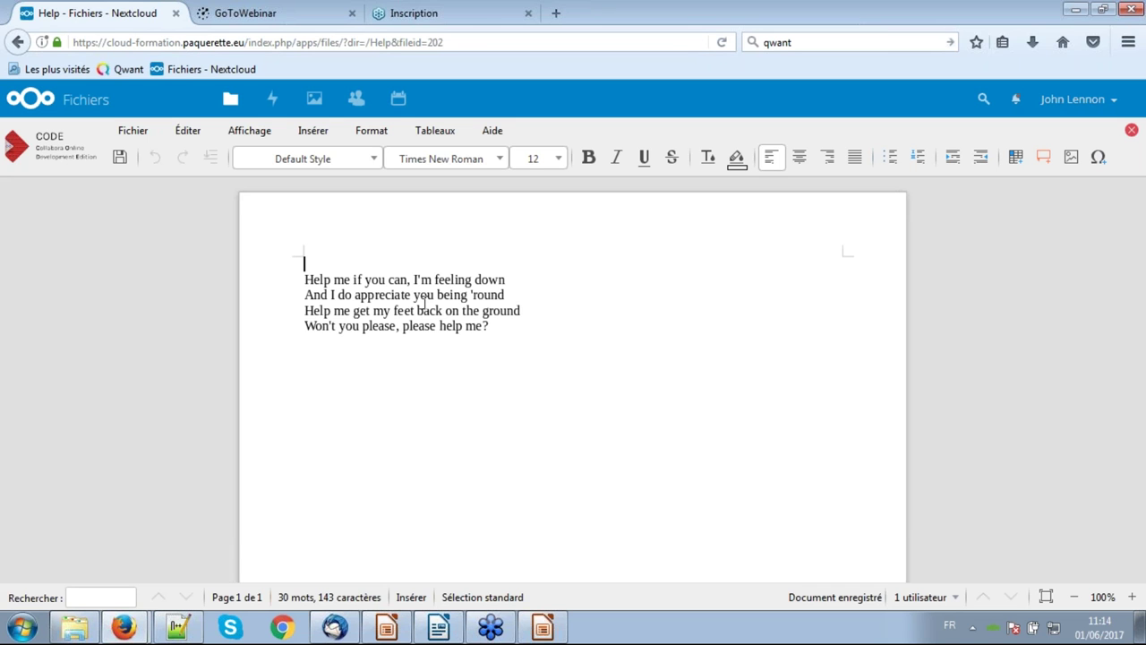
key(Return)
text(Help !)
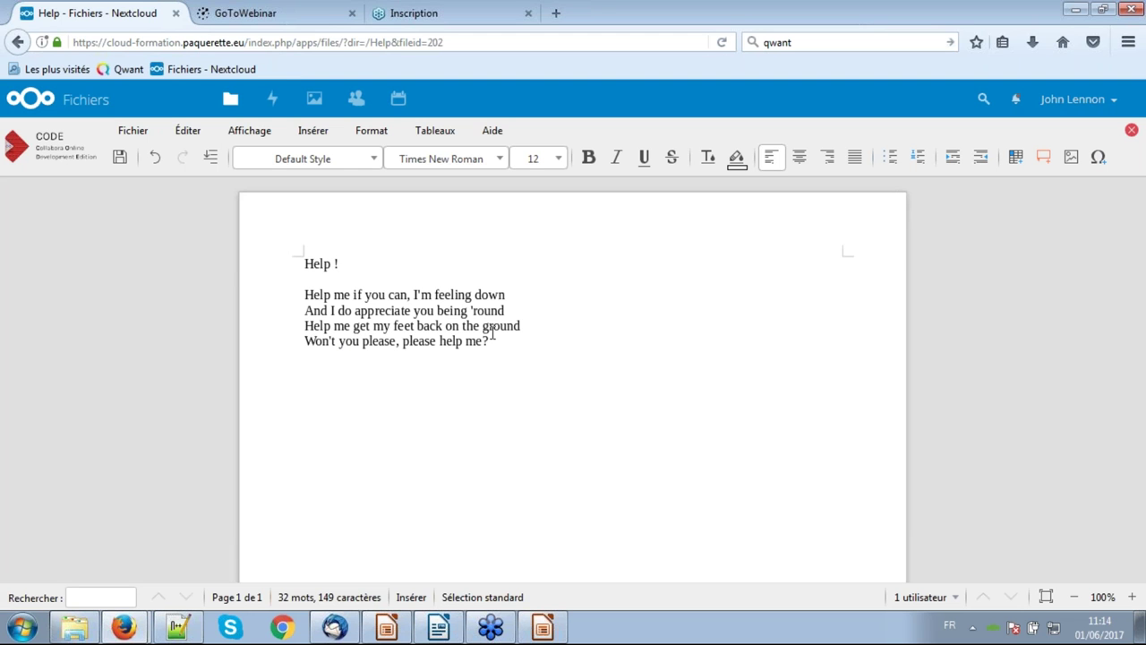
View the server activity in the Nextcloud desktop client and bring up the local file explorer window
click(995, 632)
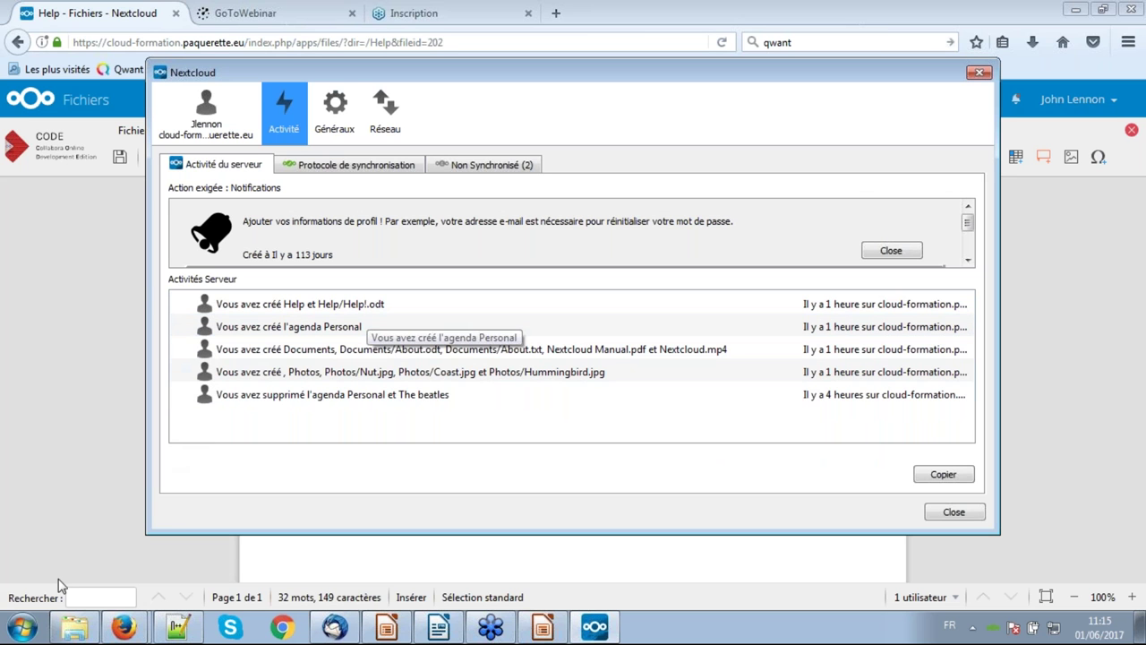
click(77, 631)
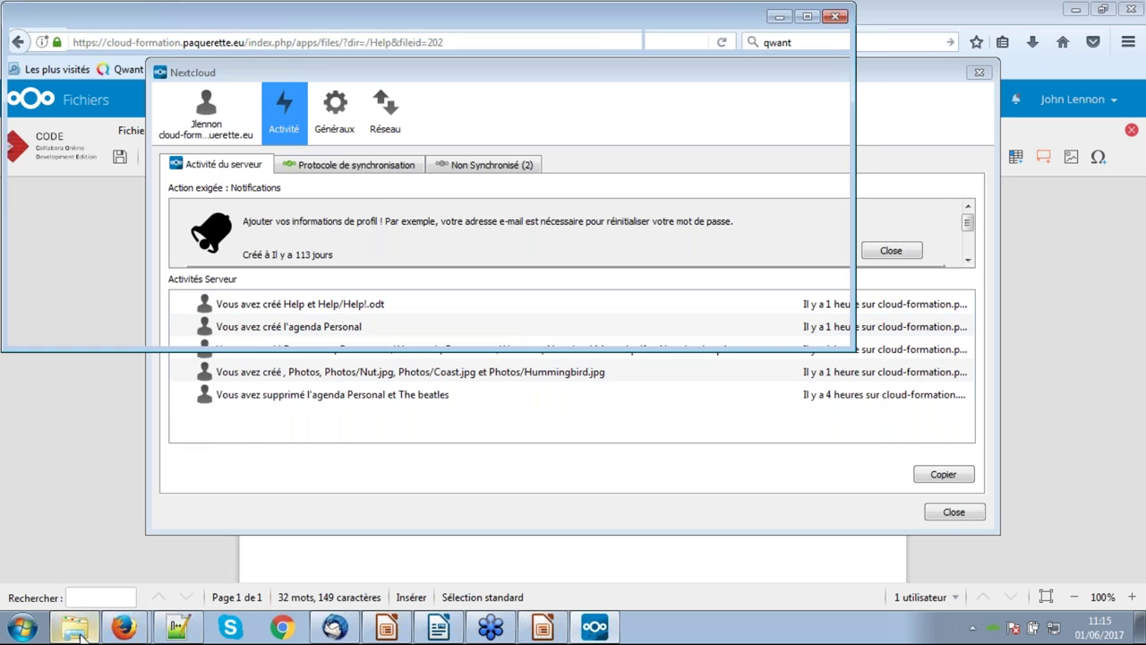
drag(665, 18, 811, 110)
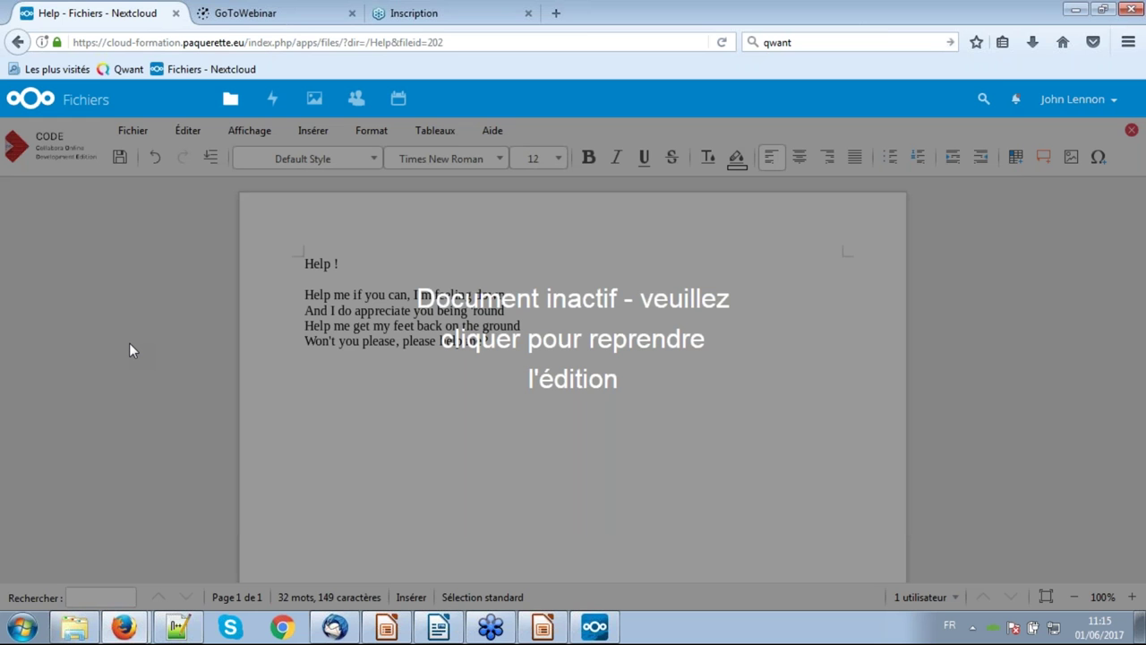
click(129, 350)
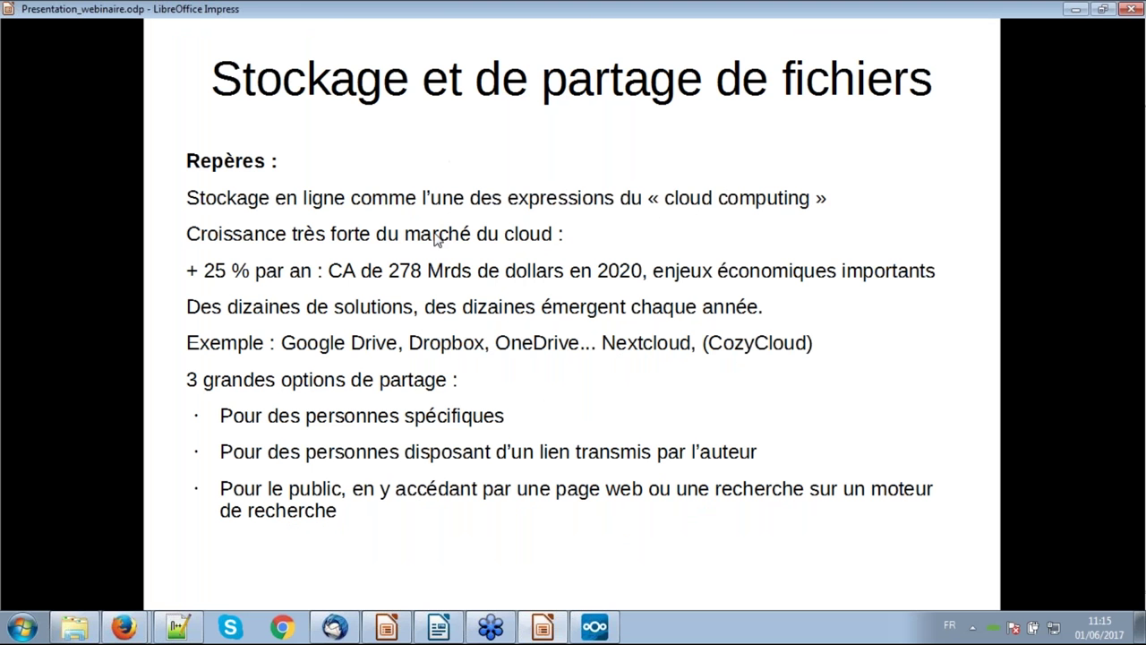
Exit the slideshow and minimize the Impress presentation so that only the local Help!.odt in Writer is in front
key(Escape)
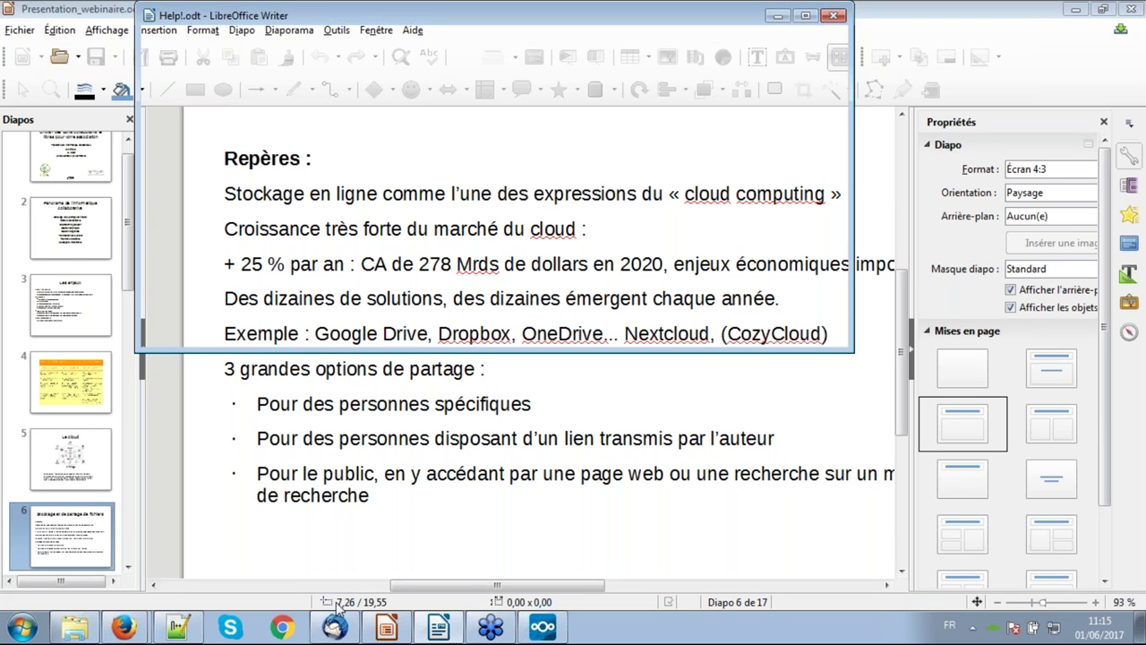
click(381, 630)
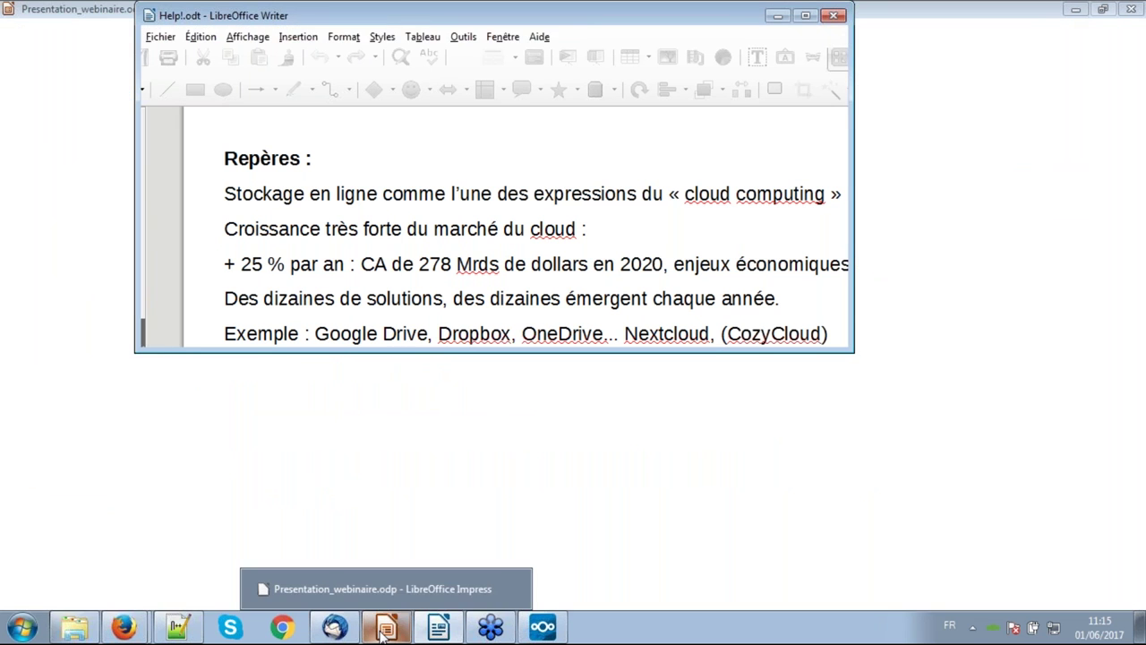
click(380, 630)
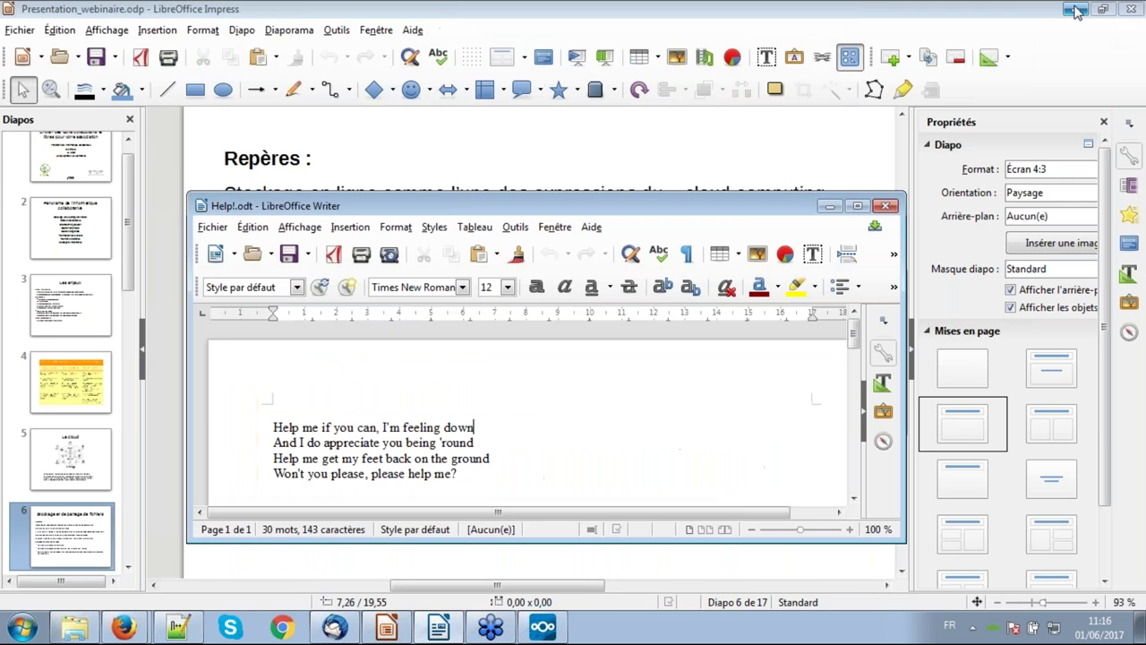
click(1077, 10)
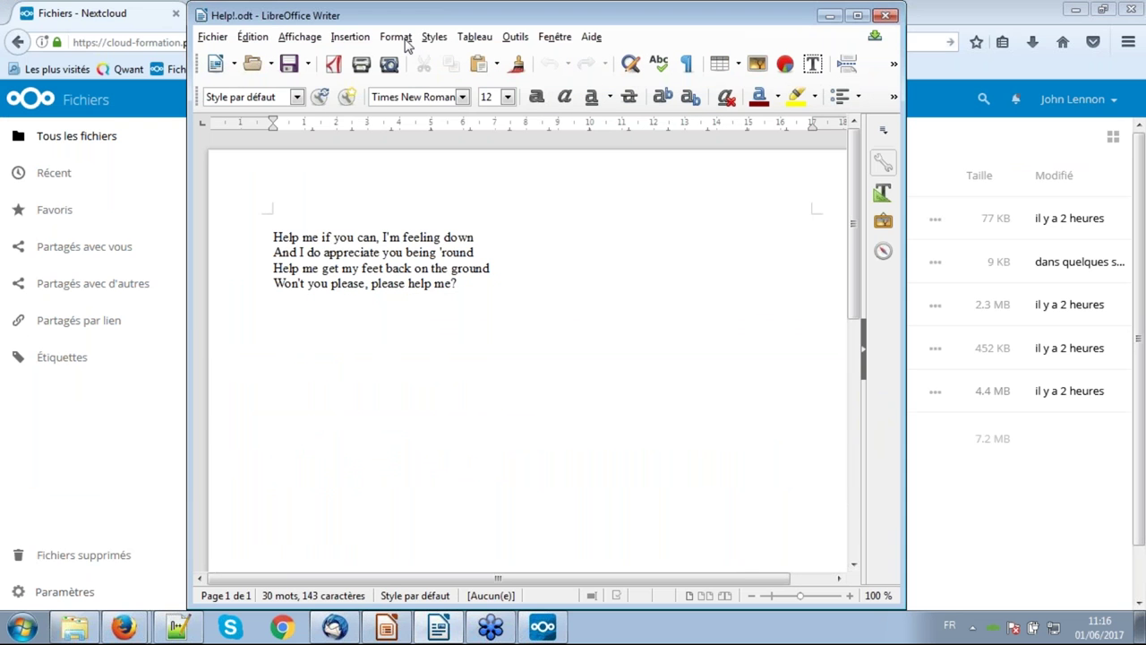
Close Help!.odt in LibreOffice Writer and reopen it from the local Help folder in the file explorer
mouse_move(351, 211)
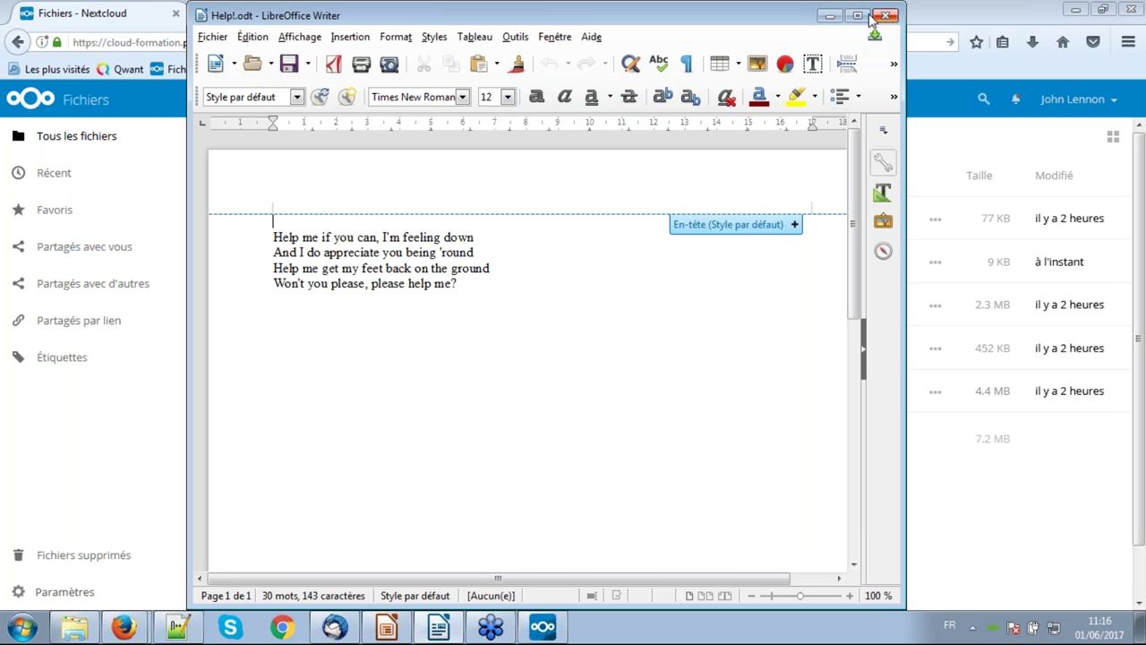
click(219, 39)
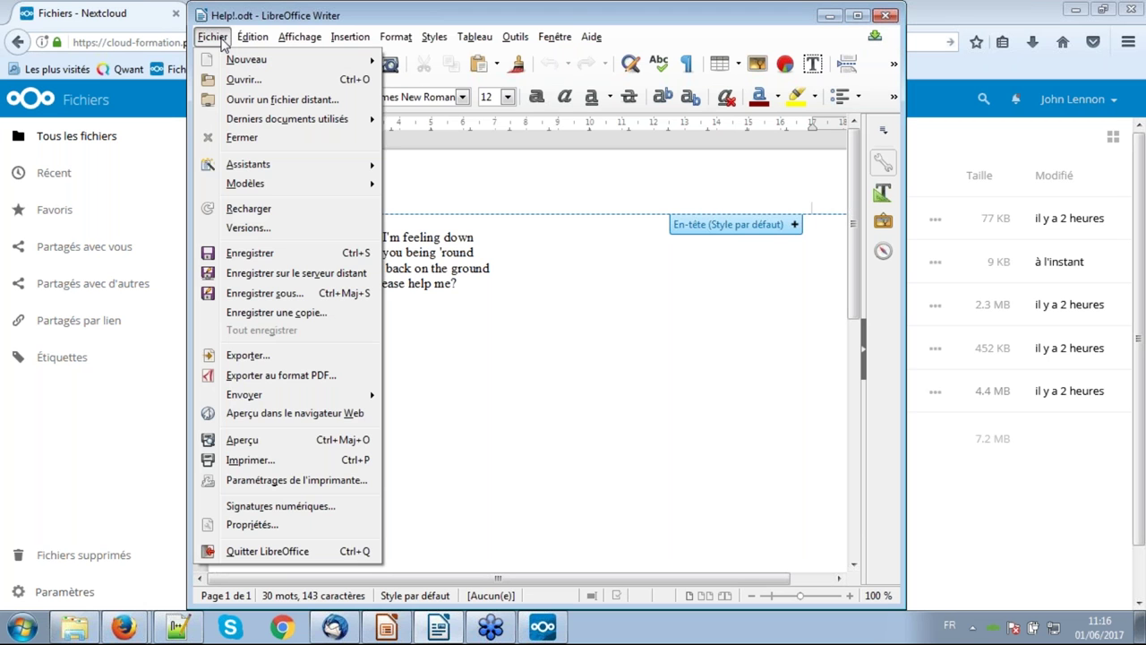
click(237, 137)
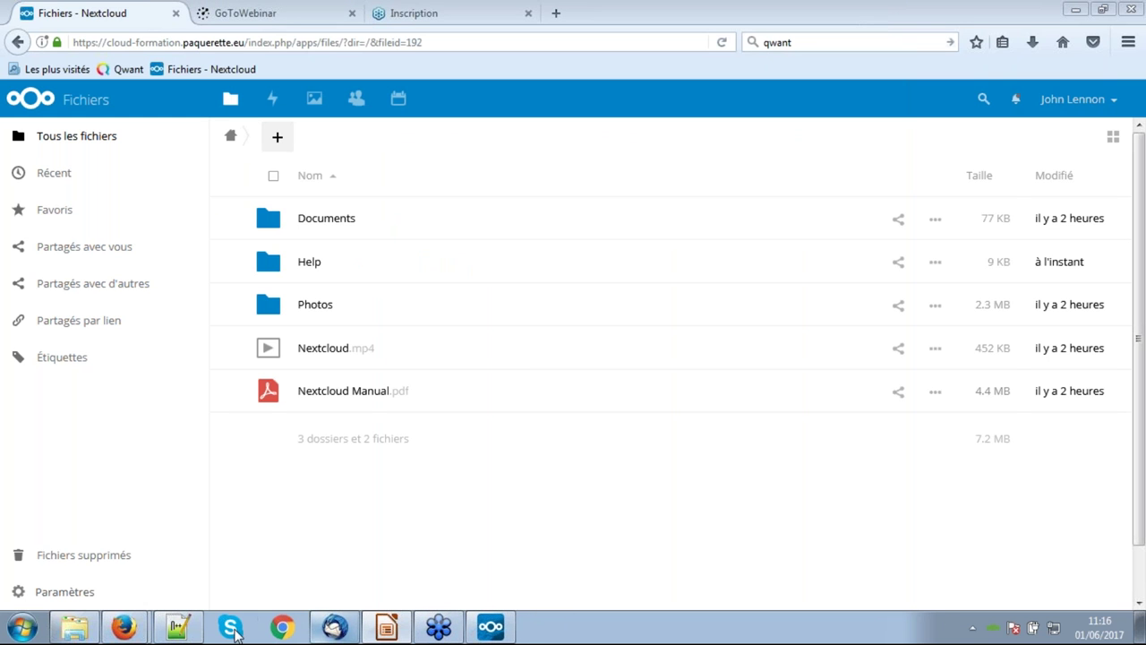
click(75, 632)
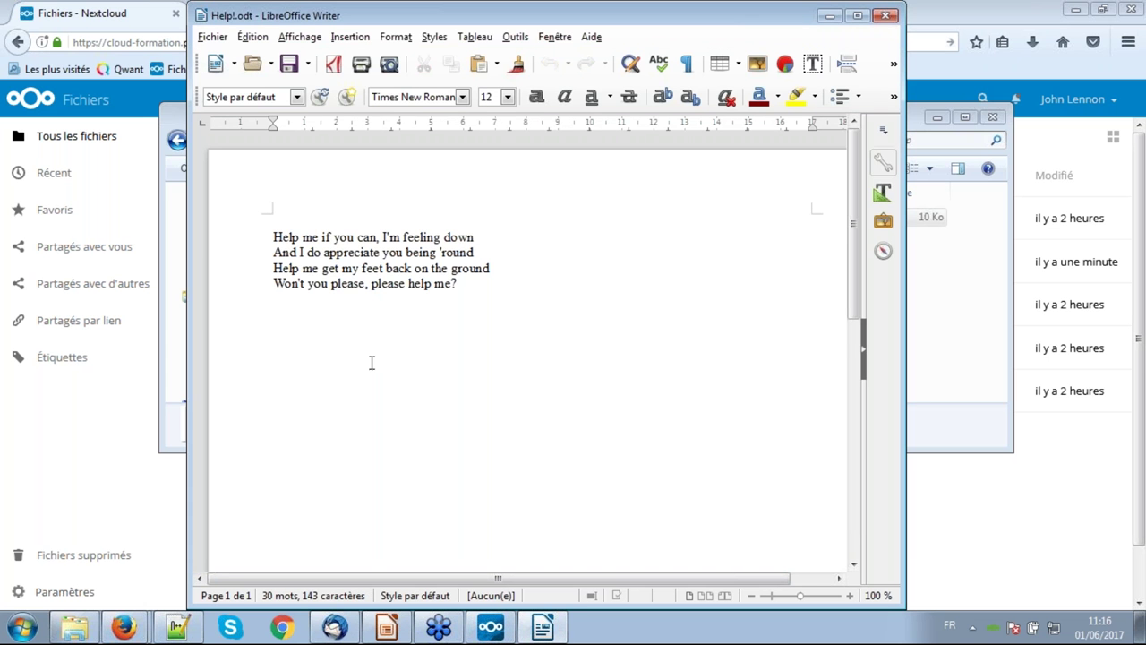
Insert the line "Help ! I need somebody help !" above the lyrics and save Help!.odt
key(Return)
key(Up)
text(H)
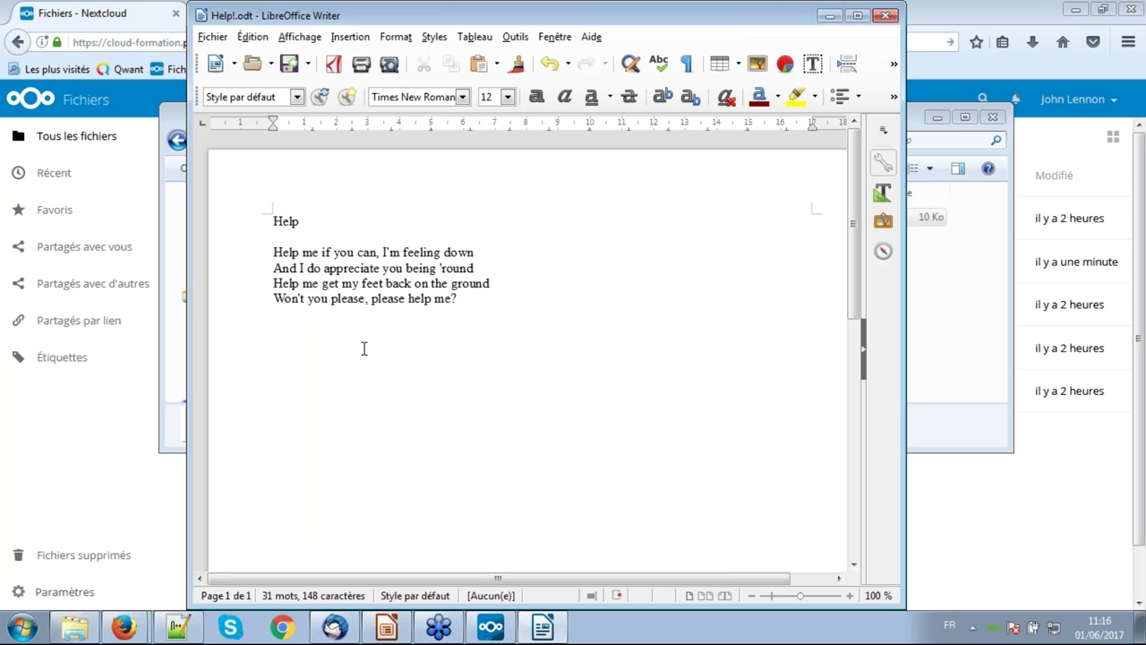
text(elp ! I need somebody help !)
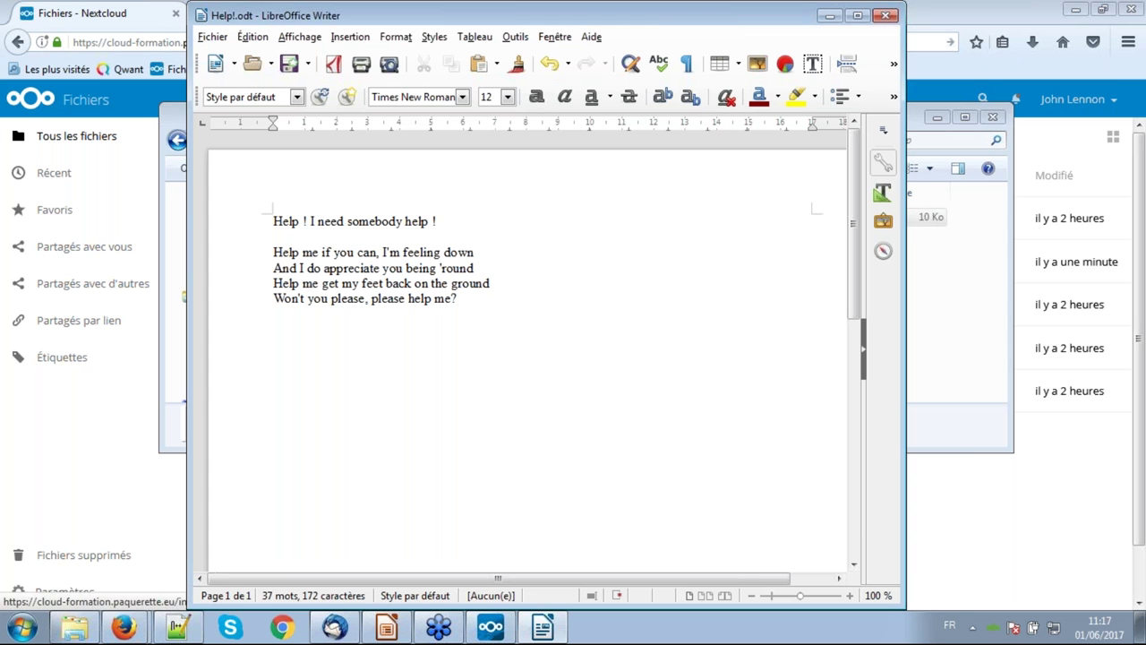
click(289, 66)
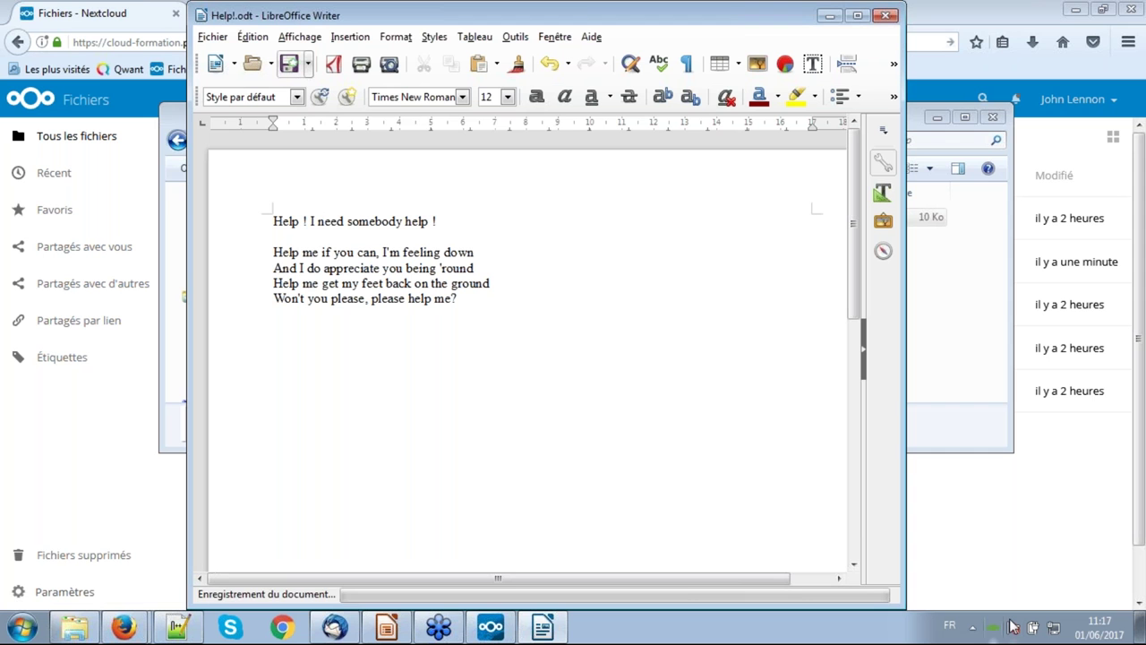
Check the desktop client's sync status, then switch to Nextcloud Files, show the Help folder's details and reload the page
mouse_move(992, 635)
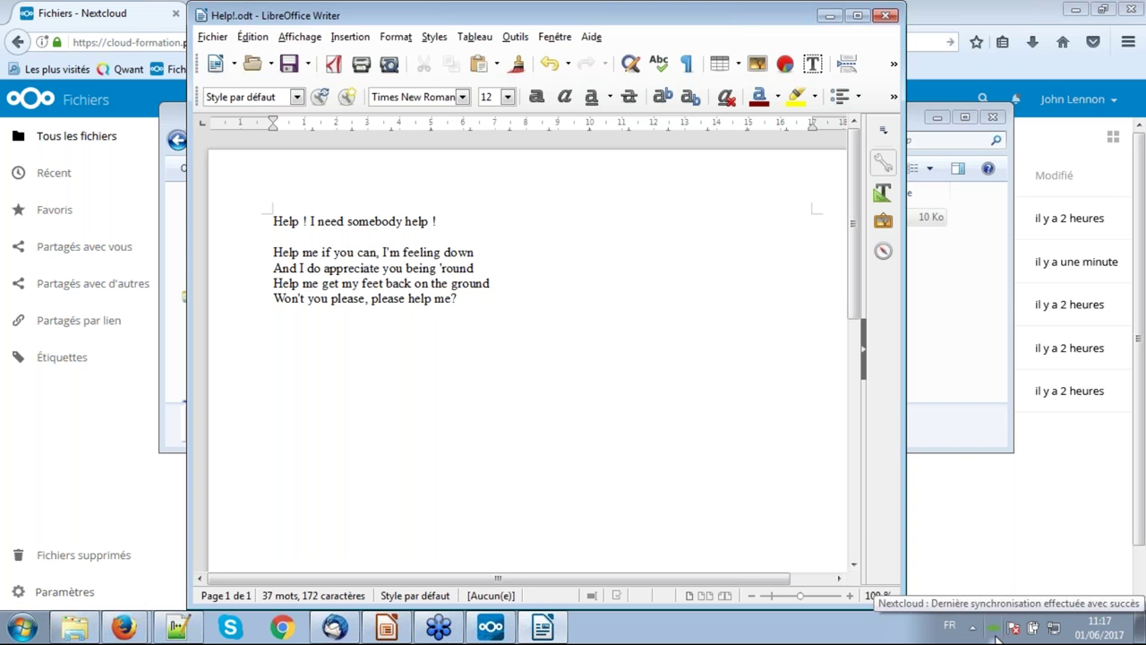
click(958, 530)
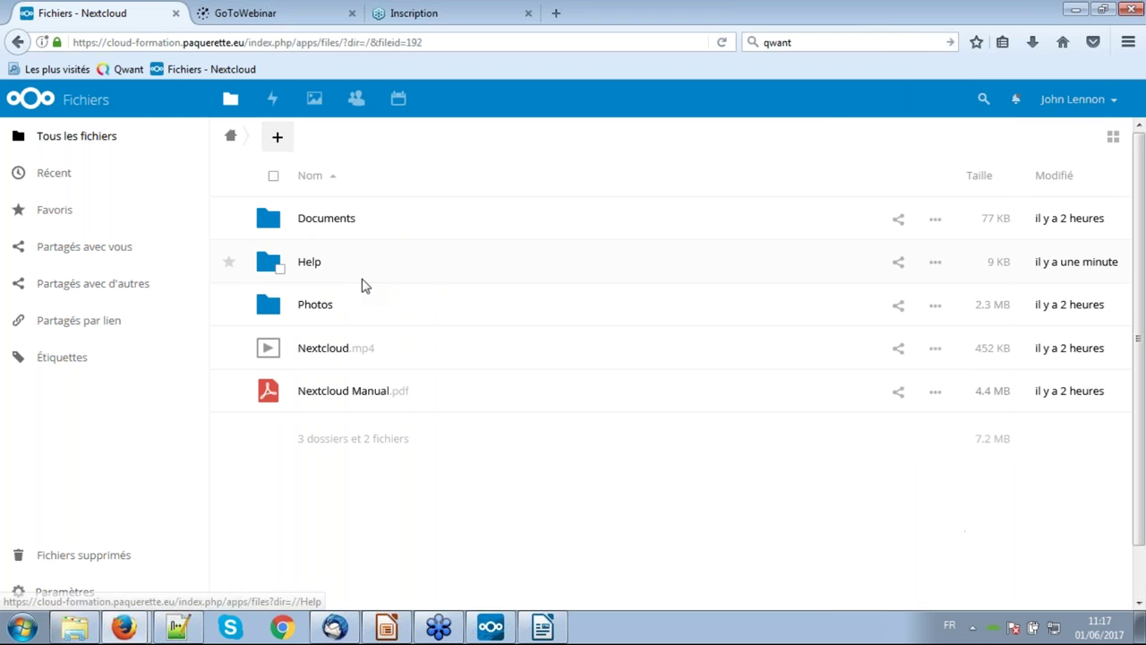
click(327, 260)
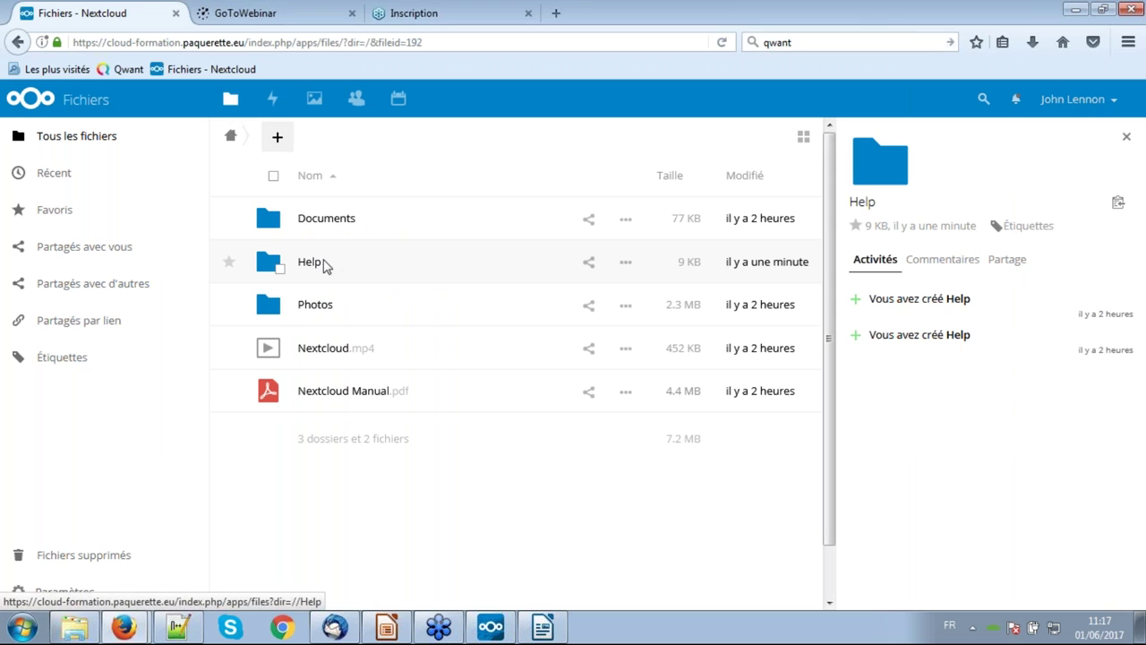
mouse_move(812, 266)
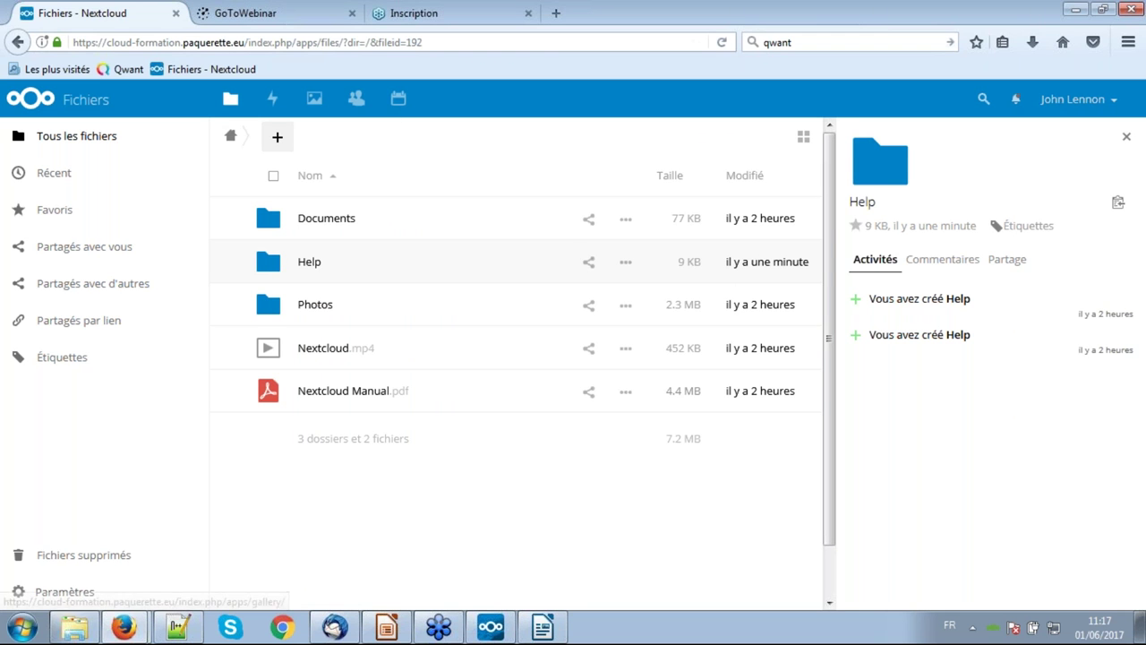
click(717, 42)
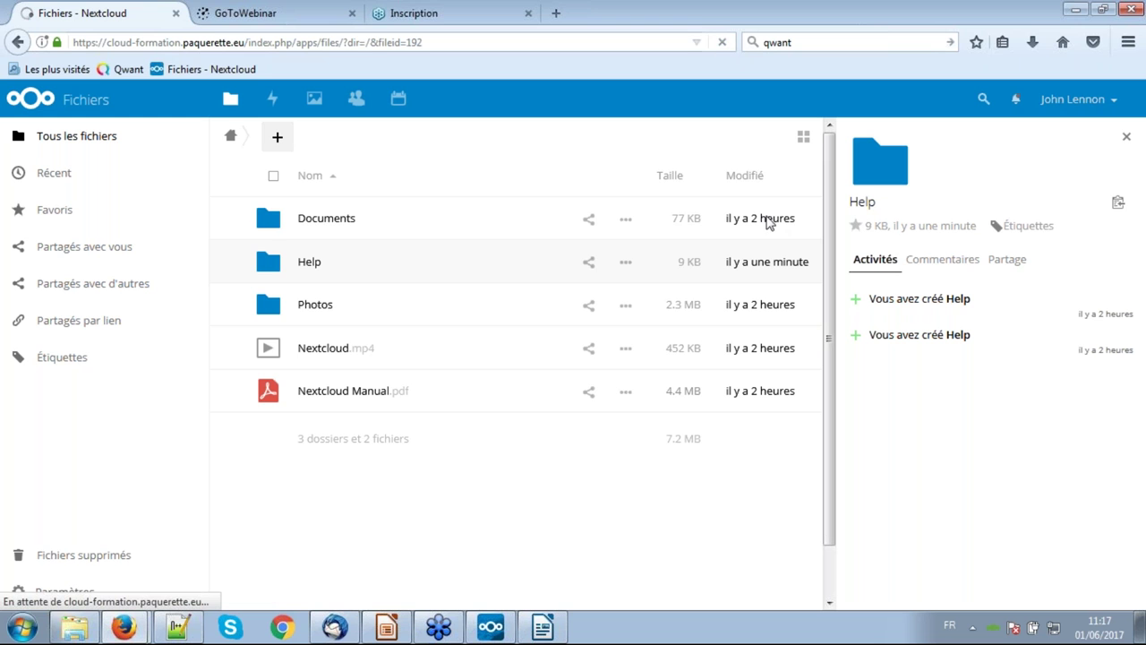
mouse_move(759, 255)
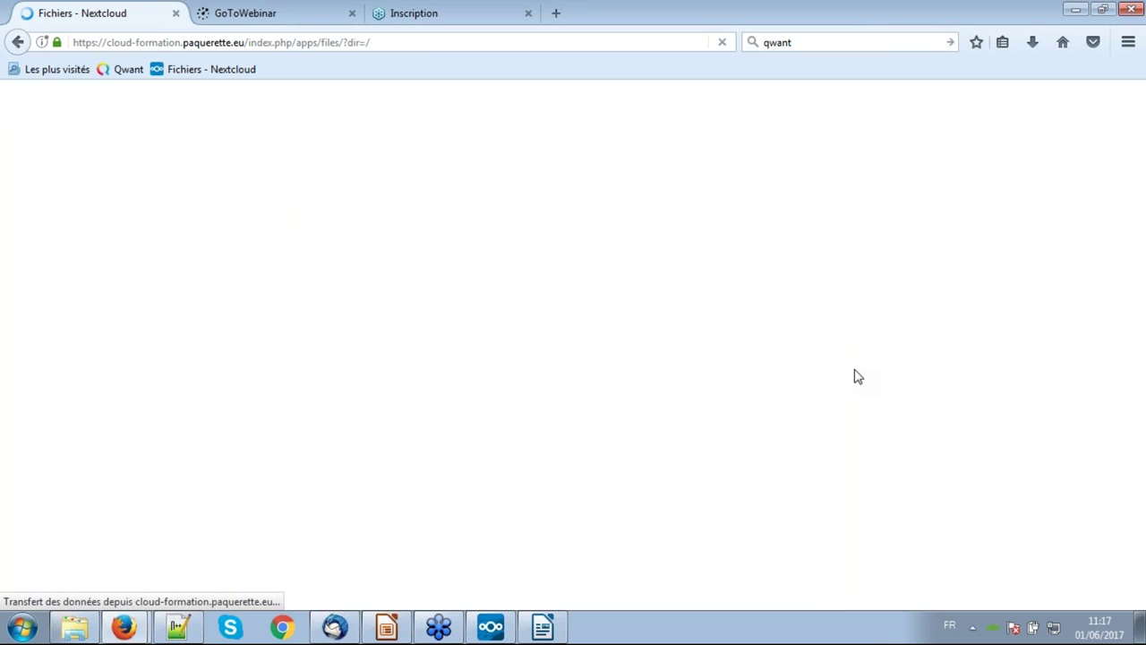
Switch to the file explorer and view the local sync folder above Help to compare its dates with the online files
click(79, 628)
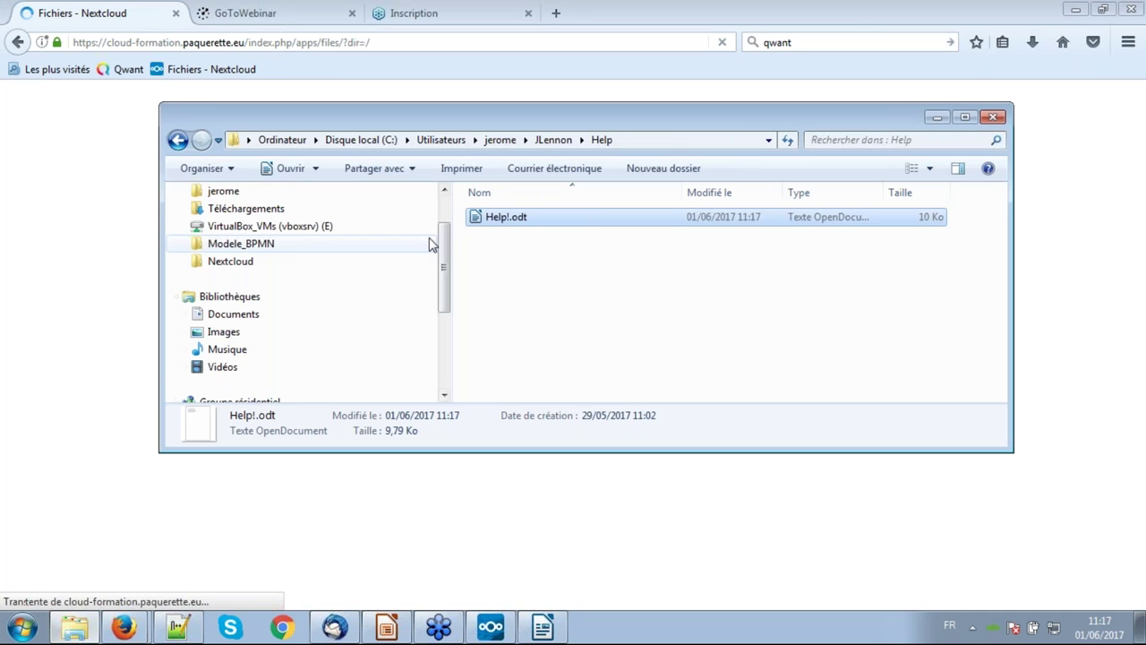
click(553, 140)
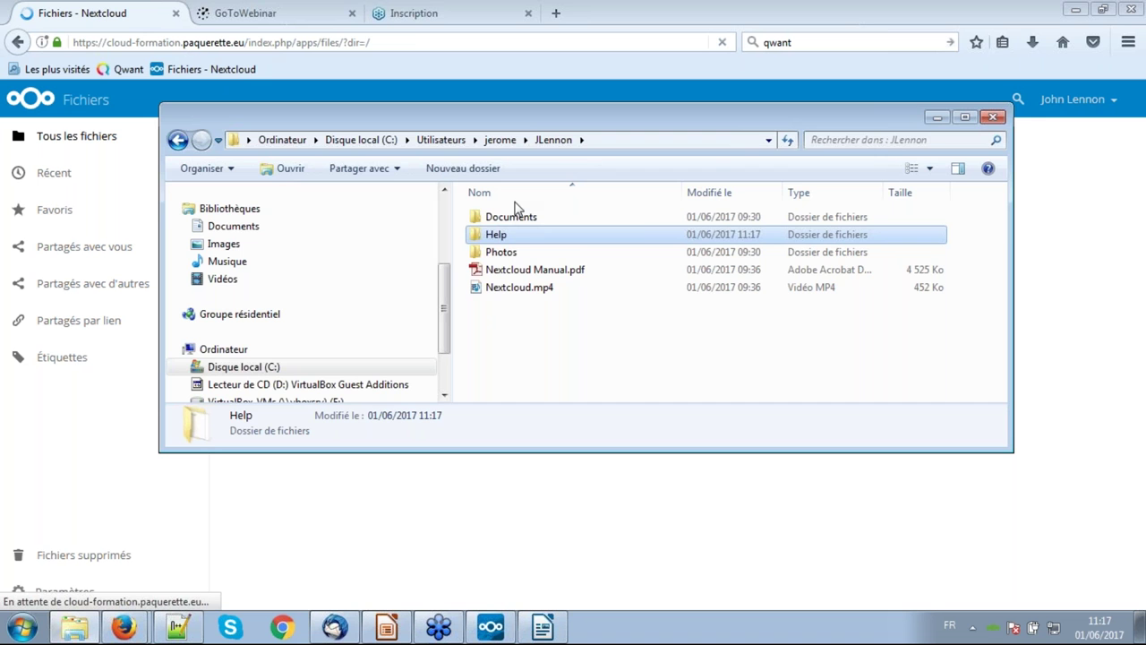
drag(537, 121, 564, 208)
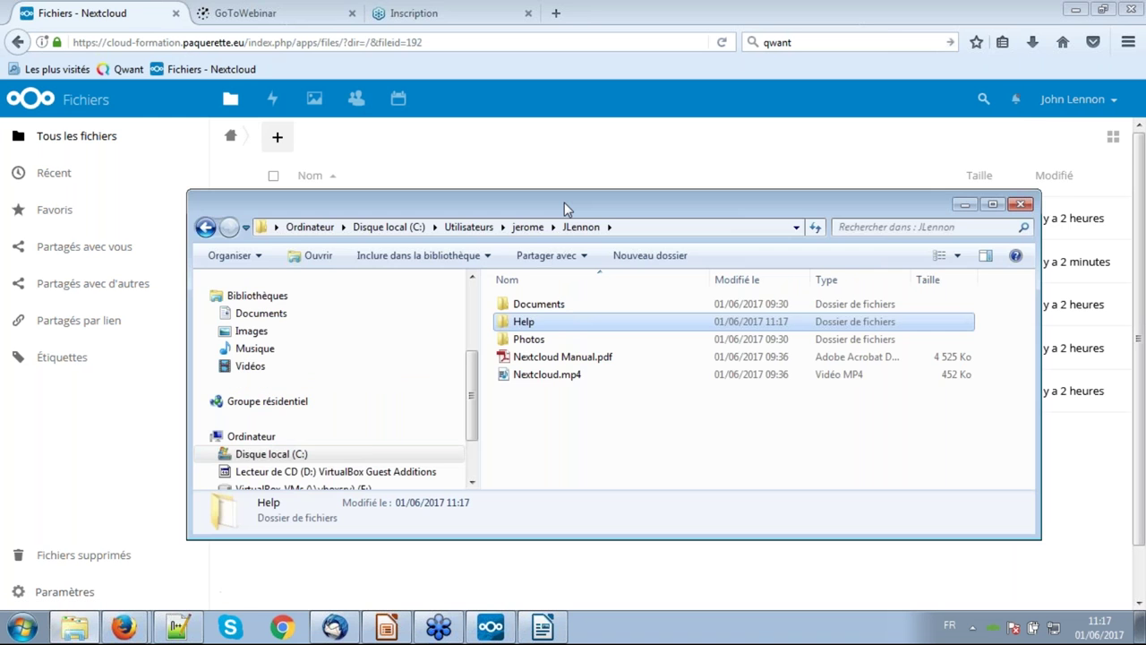
Return to Nextcloud, check Help!.odt in the online Help folder and view the list of all activities
click(507, 135)
click(302, 262)
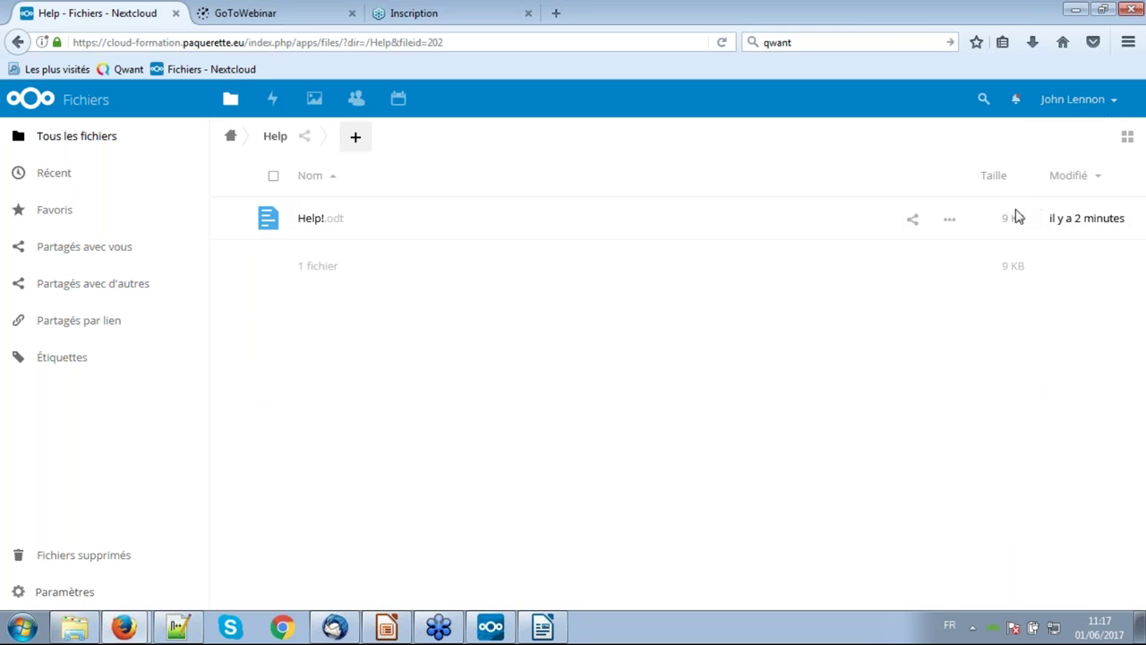
click(278, 100)
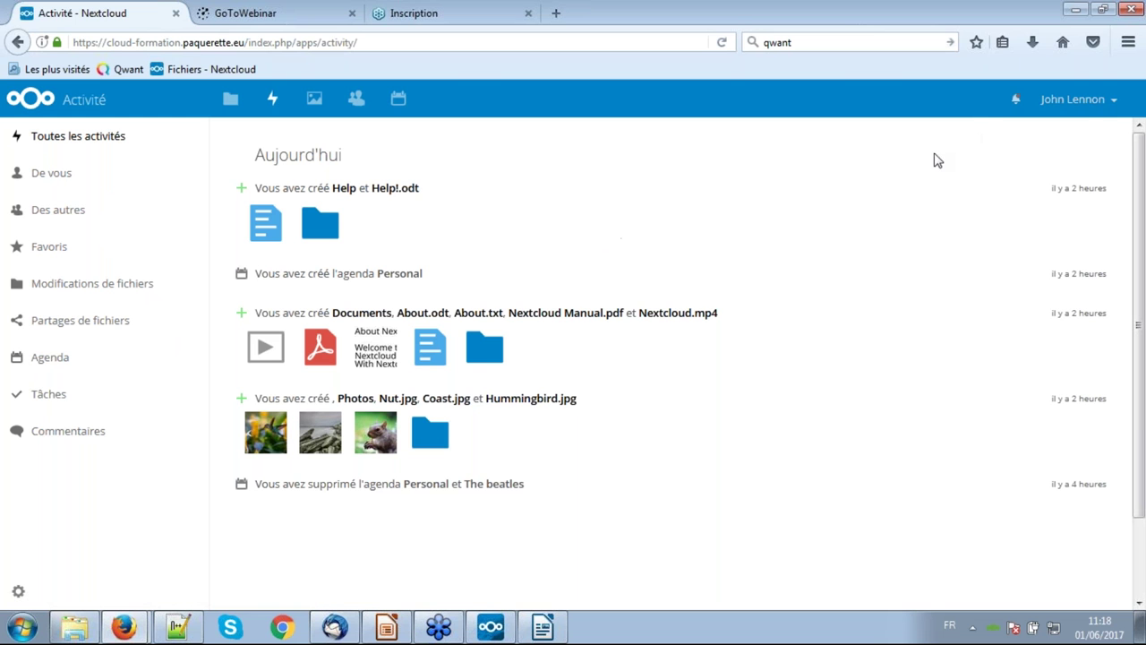
Open the account's personal settings and show the section offering the desktop and mobile sync apps
click(1088, 106)
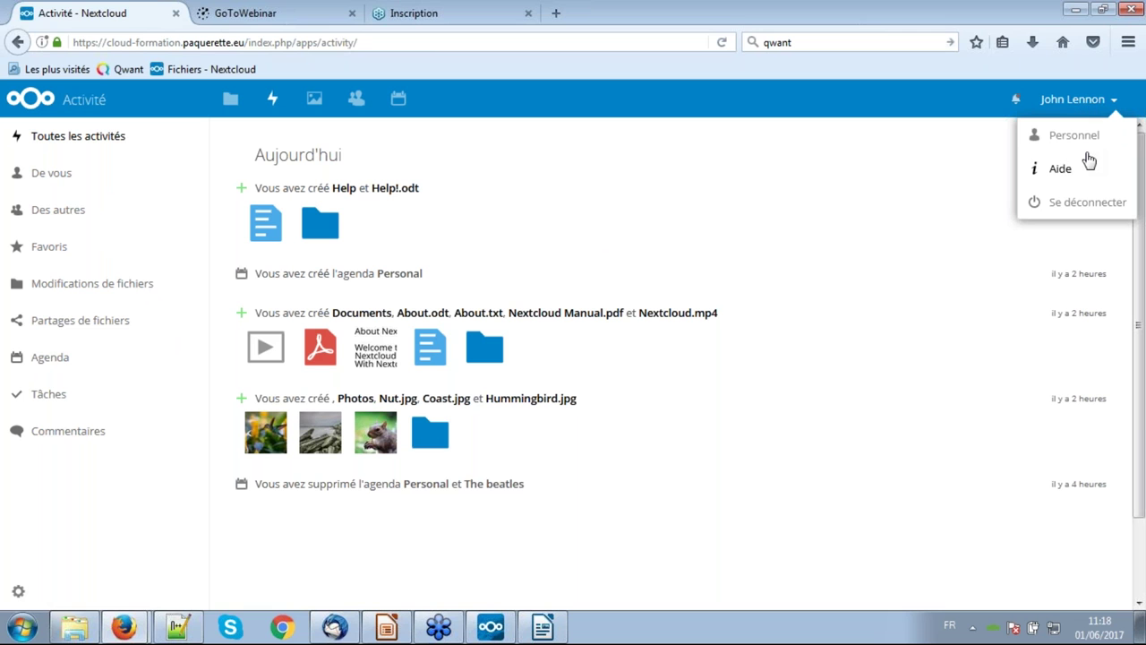
click(1071, 137)
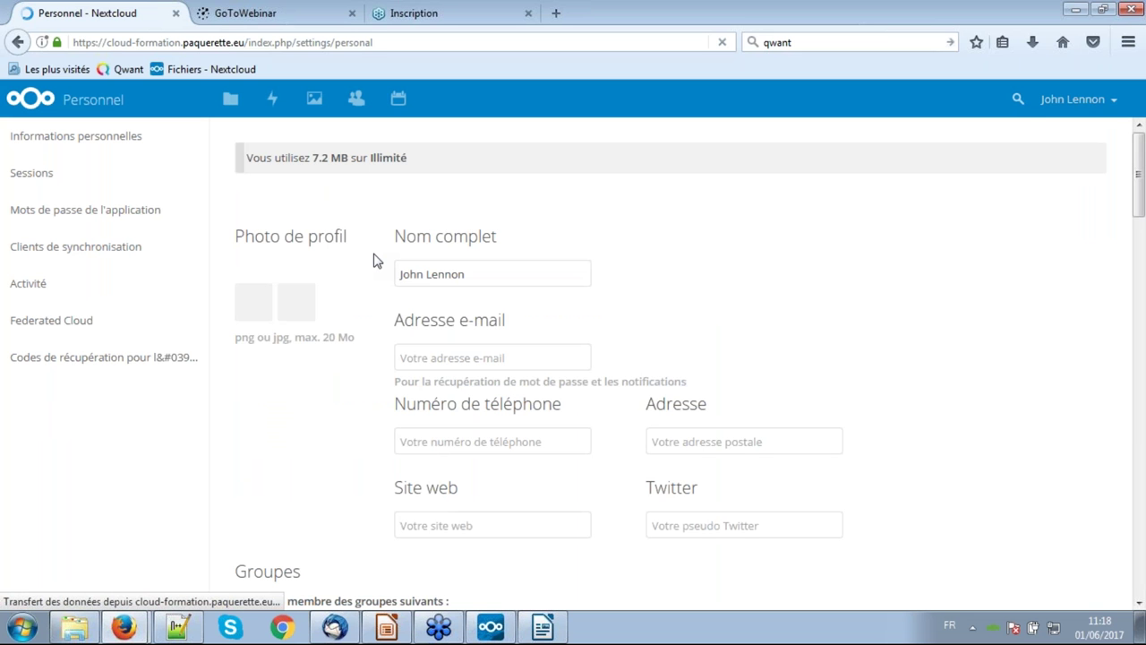
scroll(800, 415, down, 6)
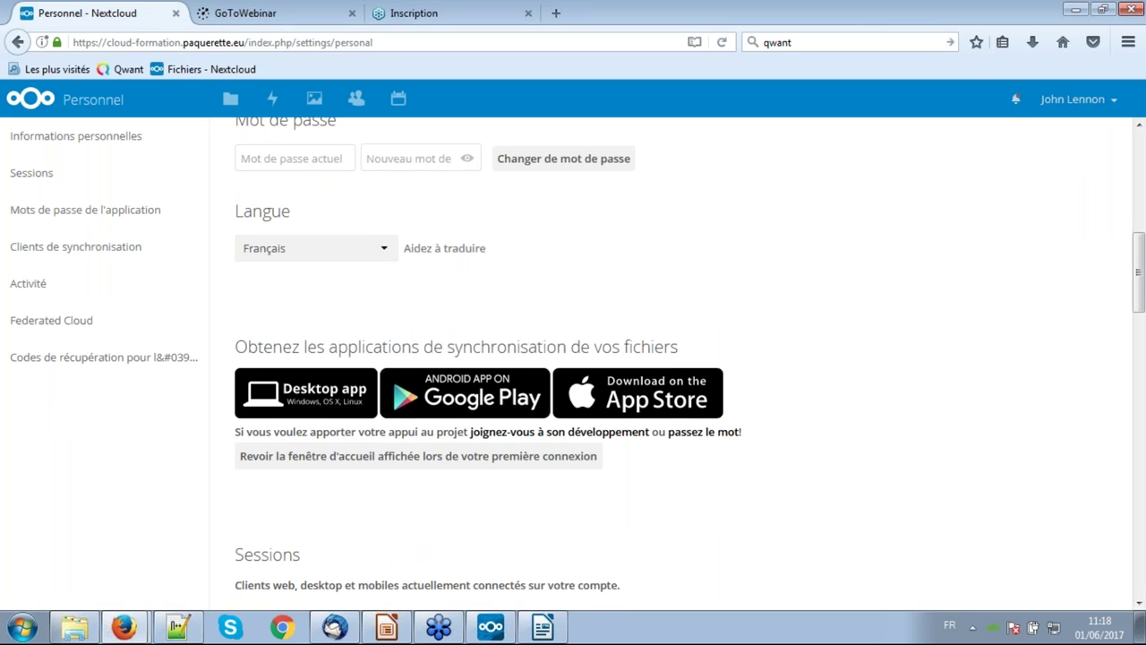
Review the personal settings for connected sessions, application passwords and activity notifications
scroll(677, 362, down, 4)
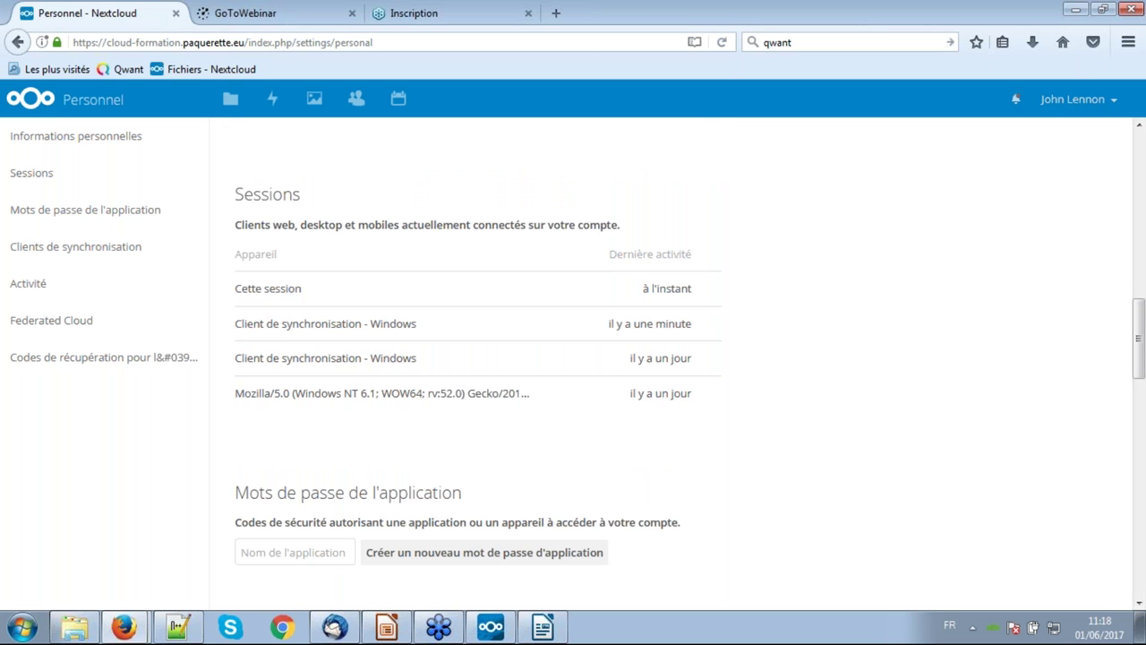
scroll(573, 363, down, 6)
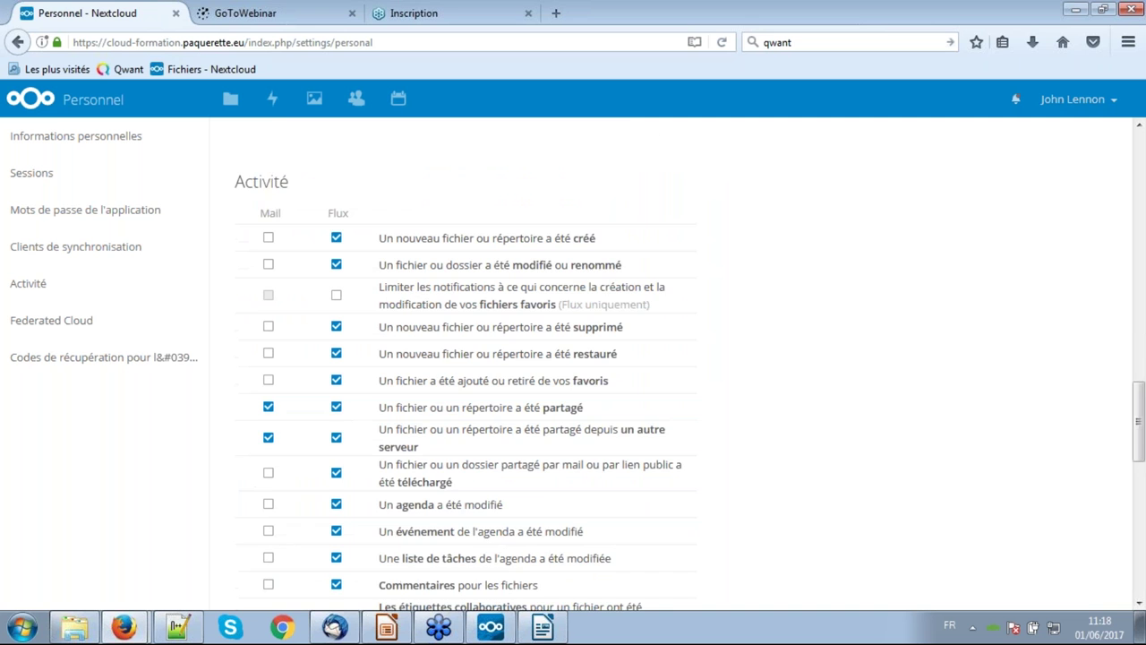
scroll(358, 169, down, 1)
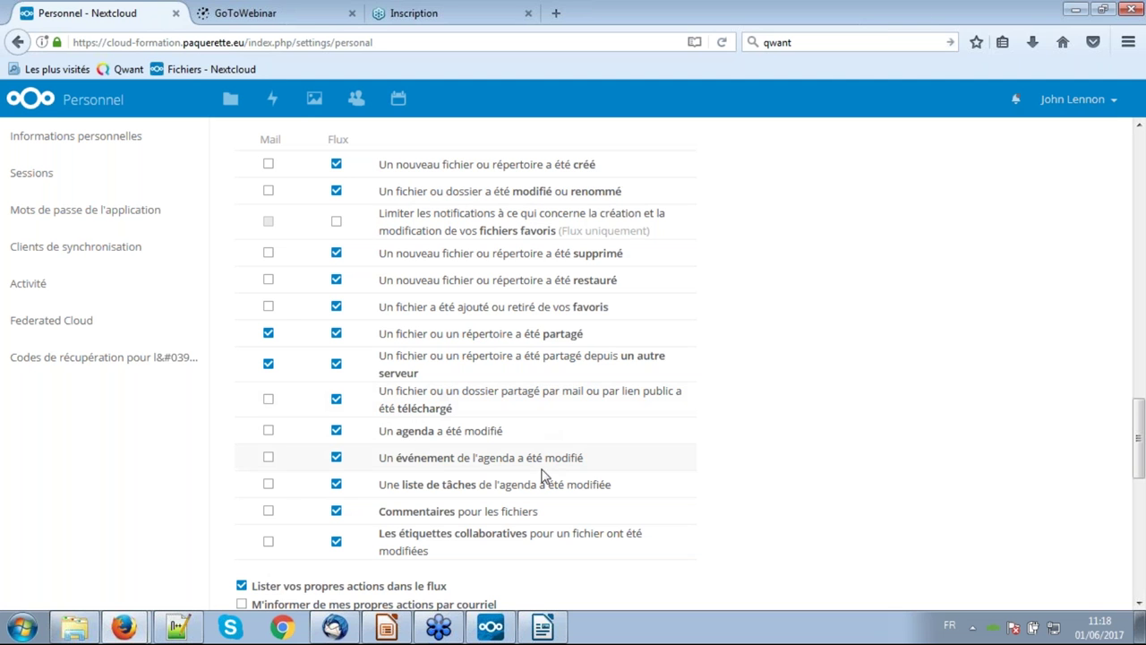
Switch to the private Firefox window, log in to Nextcloud with the second user's saved account and dismiss the welcome message
mouse_move(134, 627)
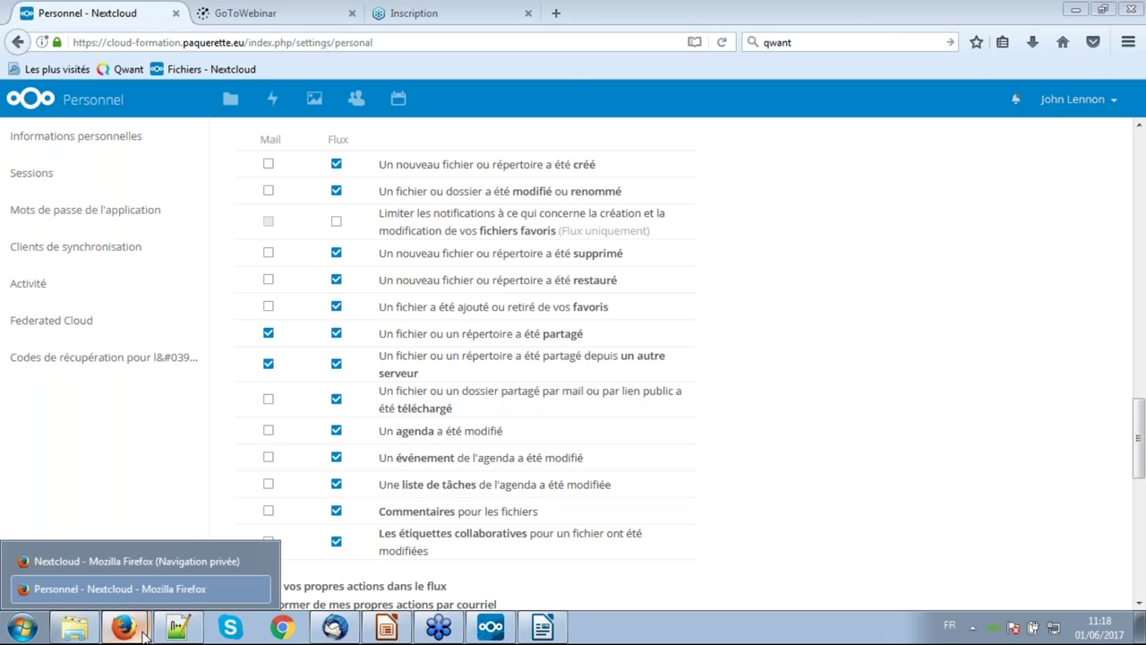
click(117, 565)
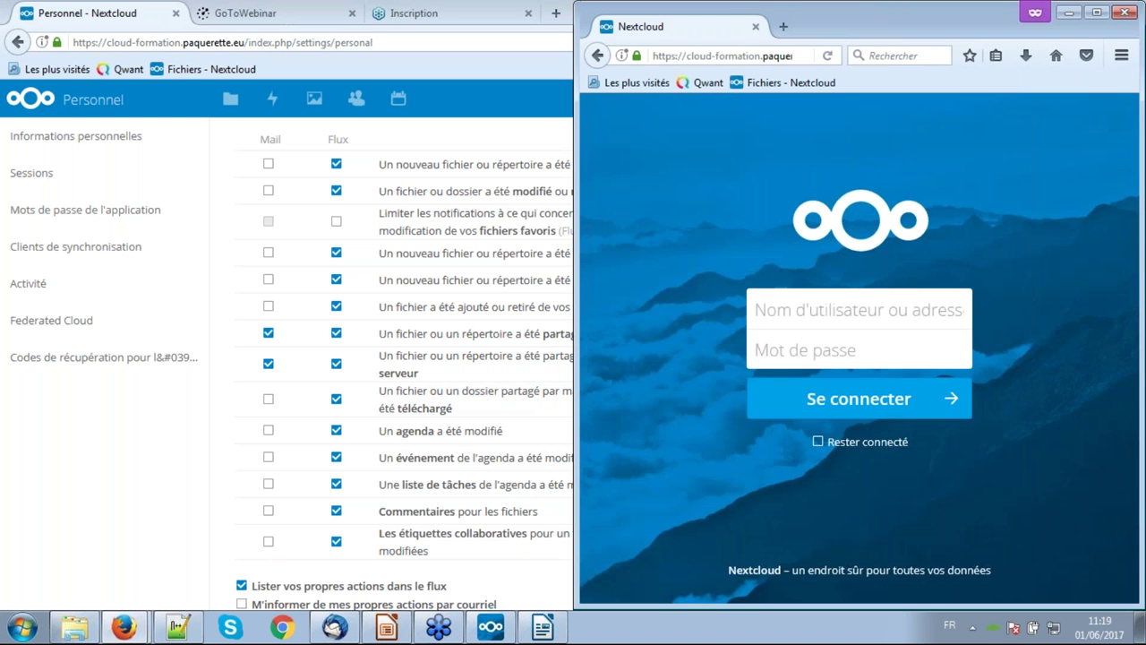
click(825, 310)
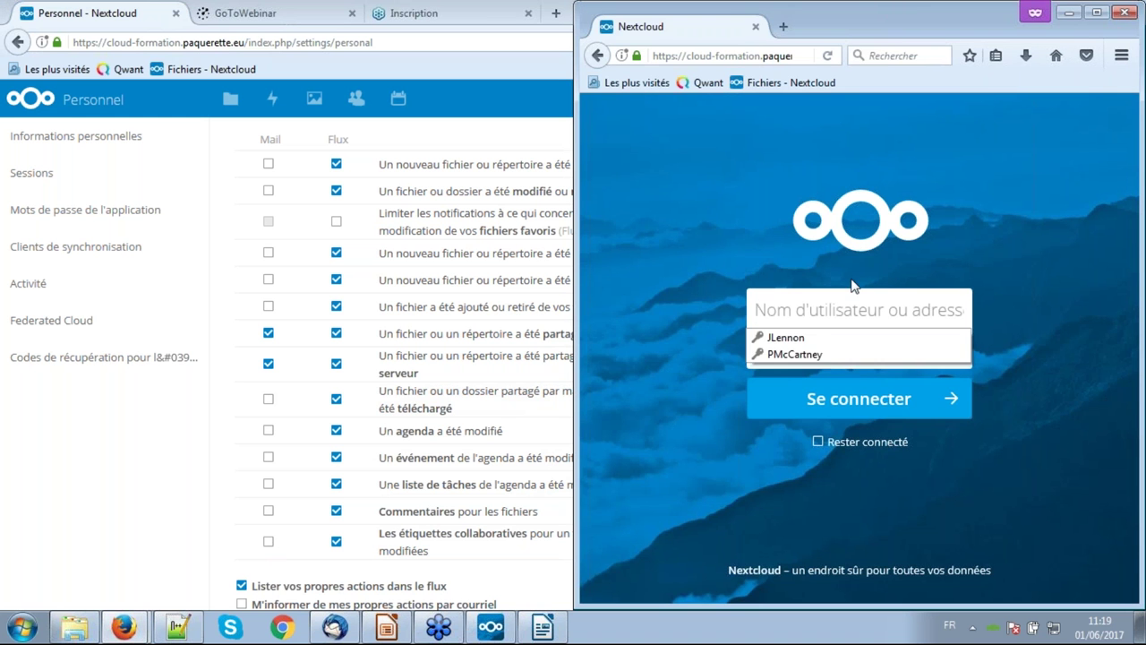
click(826, 353)
click(850, 394)
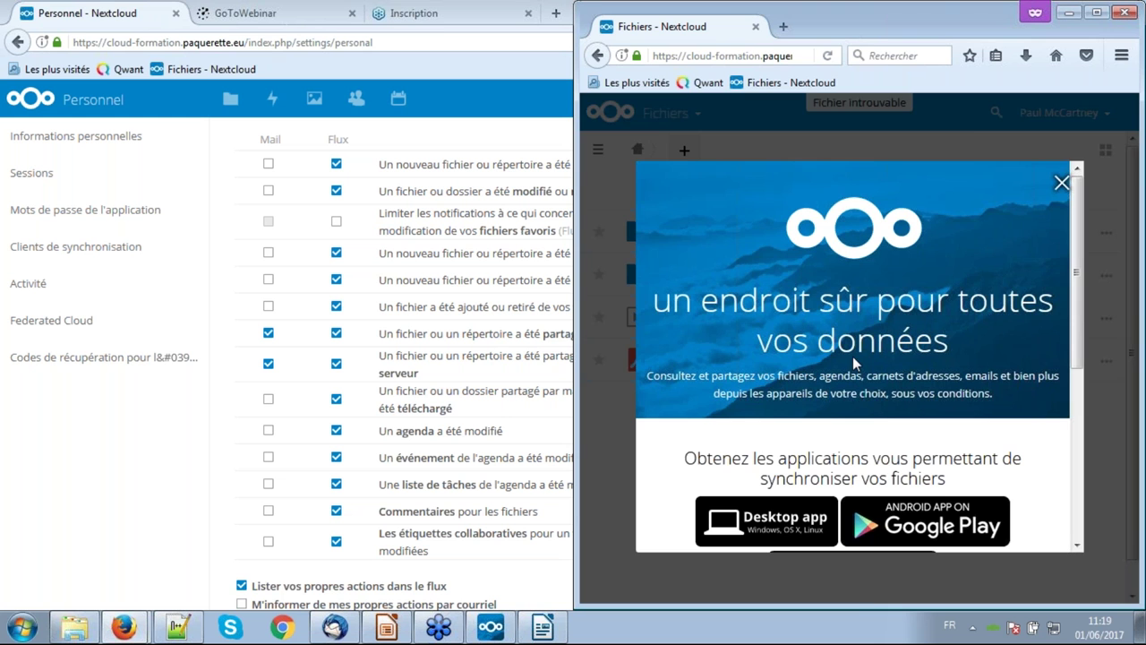
click(1063, 182)
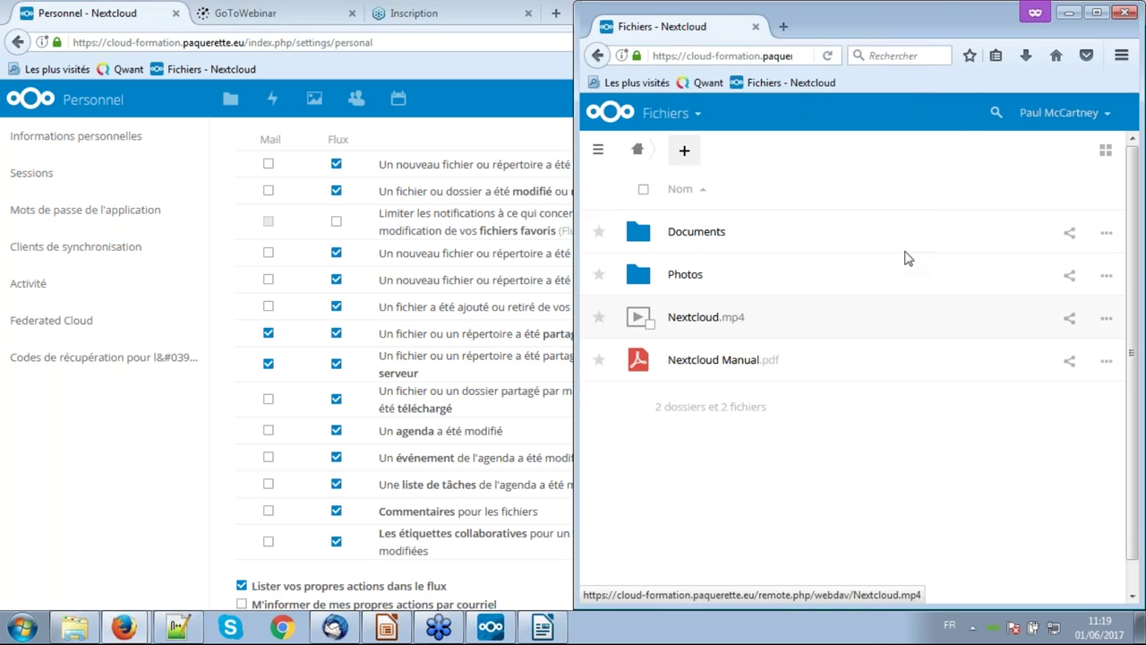
Maximize the private Firefox window to show the second user's files in full
double_click(942, 16)
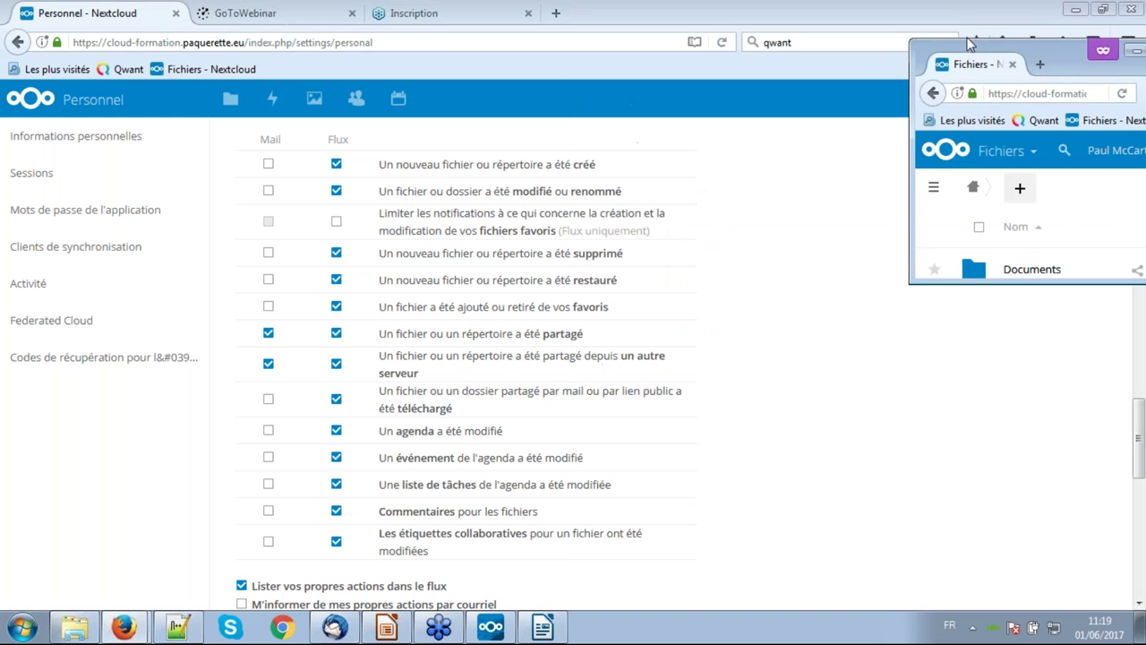
drag(1052, 47, 499, 66)
key(super+Up)
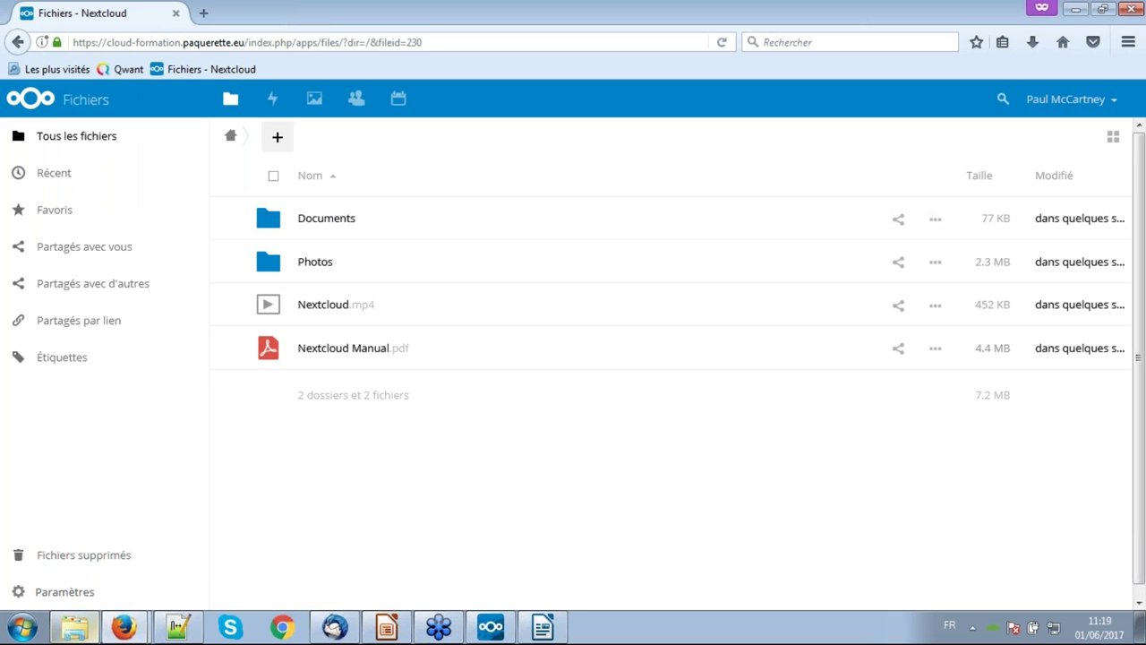
Return to the first user's Firefox window and share the Help folder with the group The Beatles
click(124, 627)
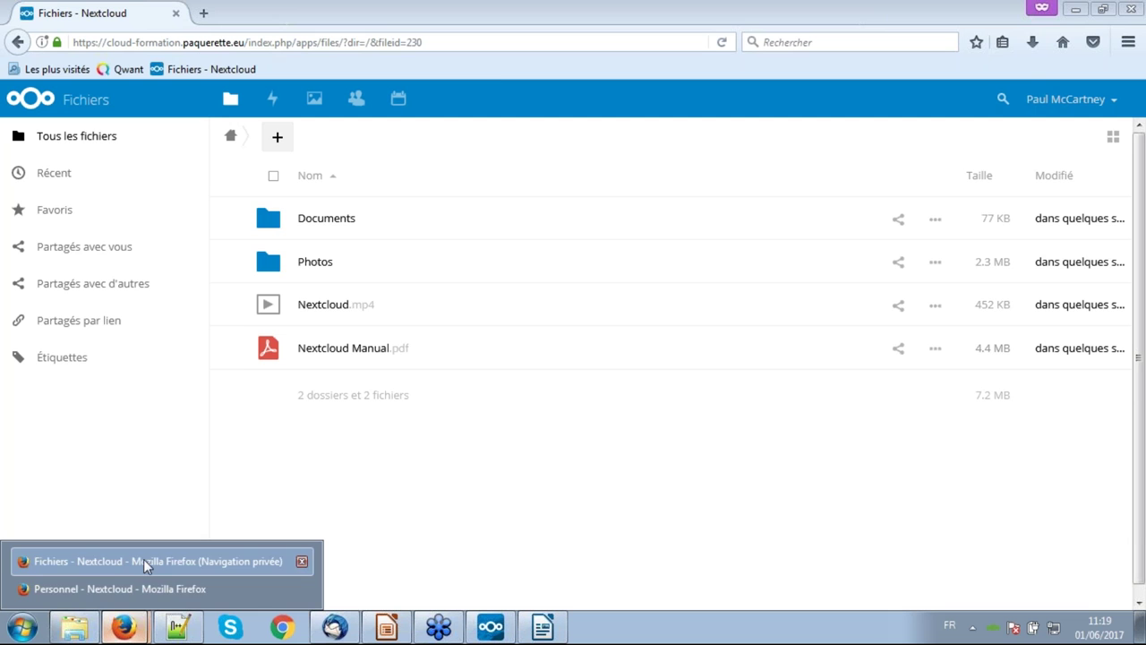
click(141, 595)
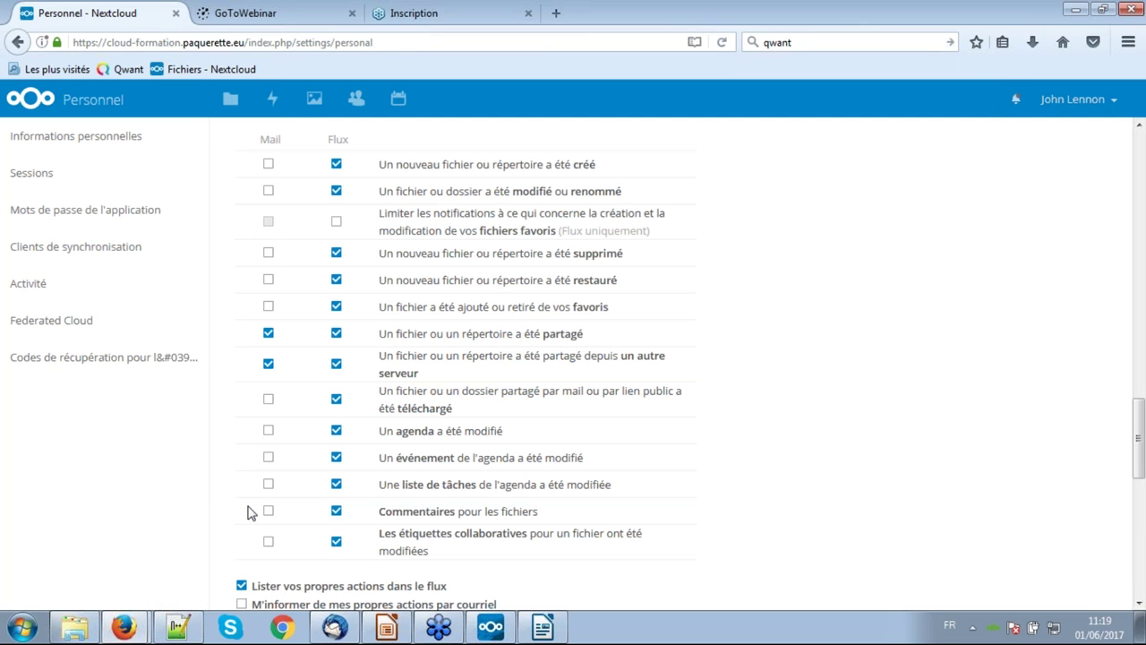
click(122, 295)
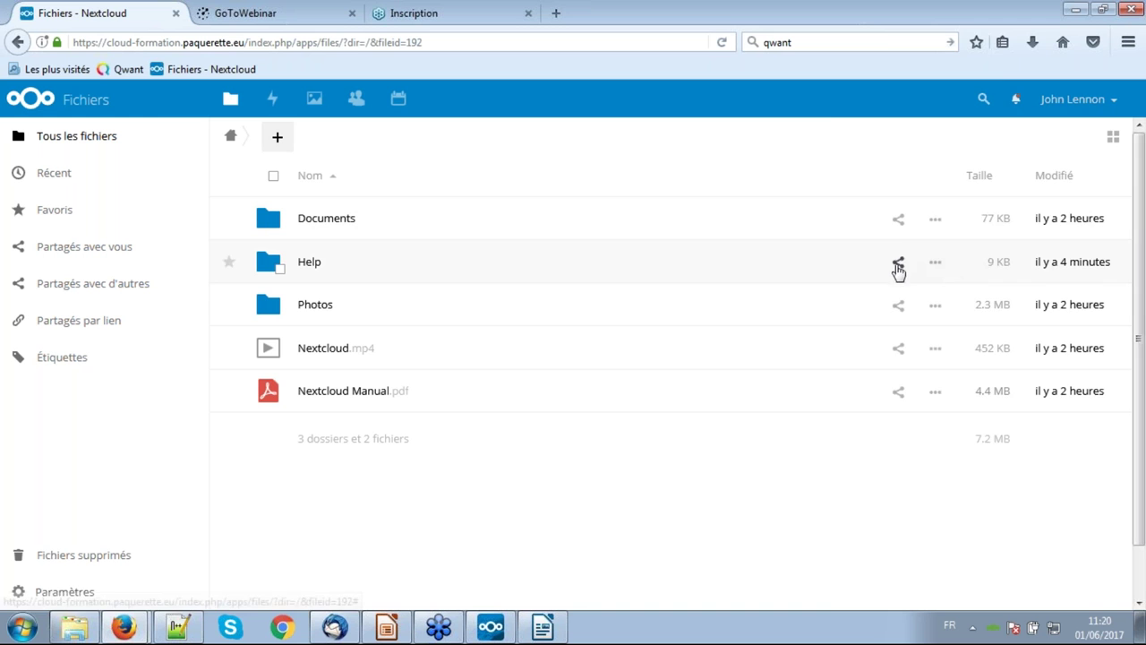
click(898, 263)
click(910, 307)
text(The)
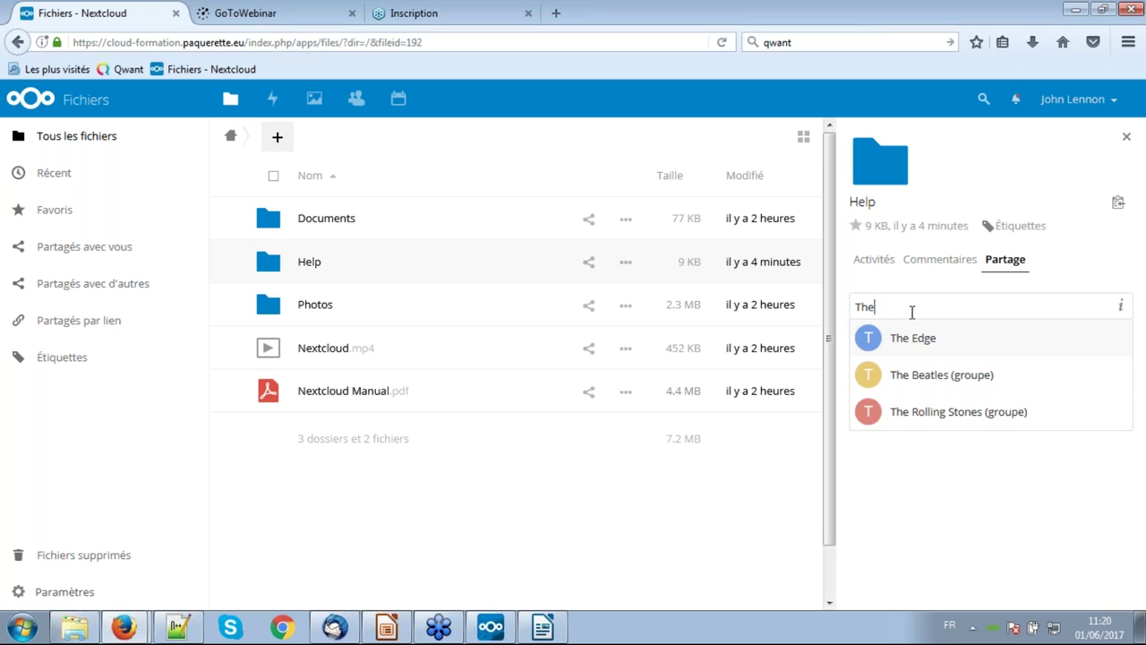
click(937, 379)
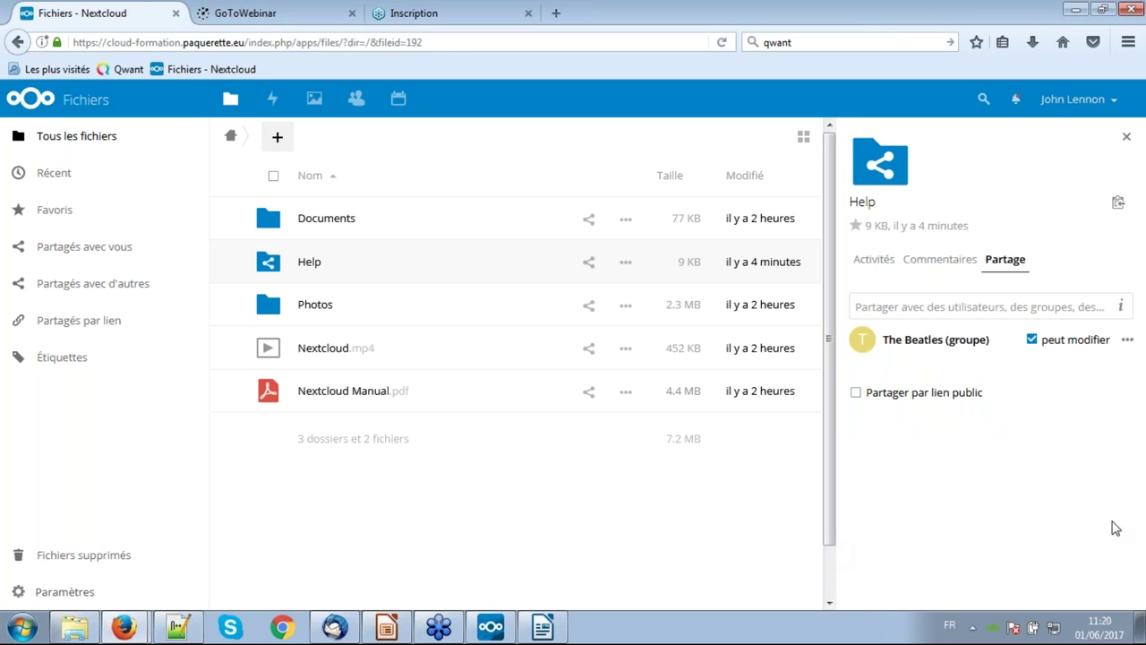
Switch to the second user's private window, refresh the file list and open the shared Help folder
click(122, 628)
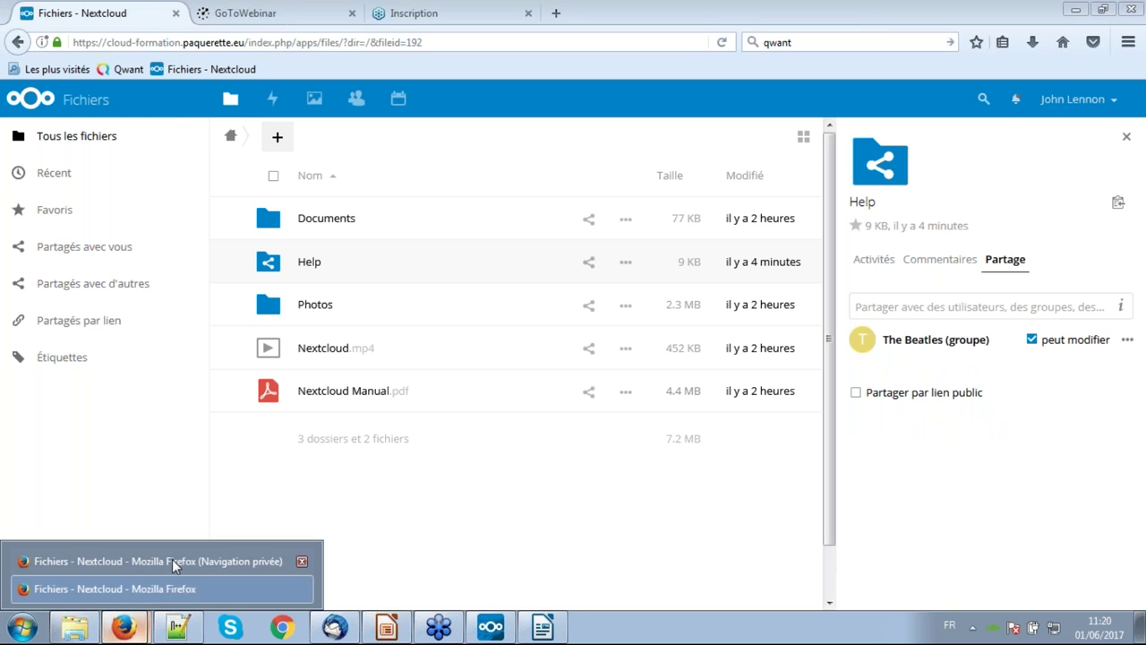
click(172, 561)
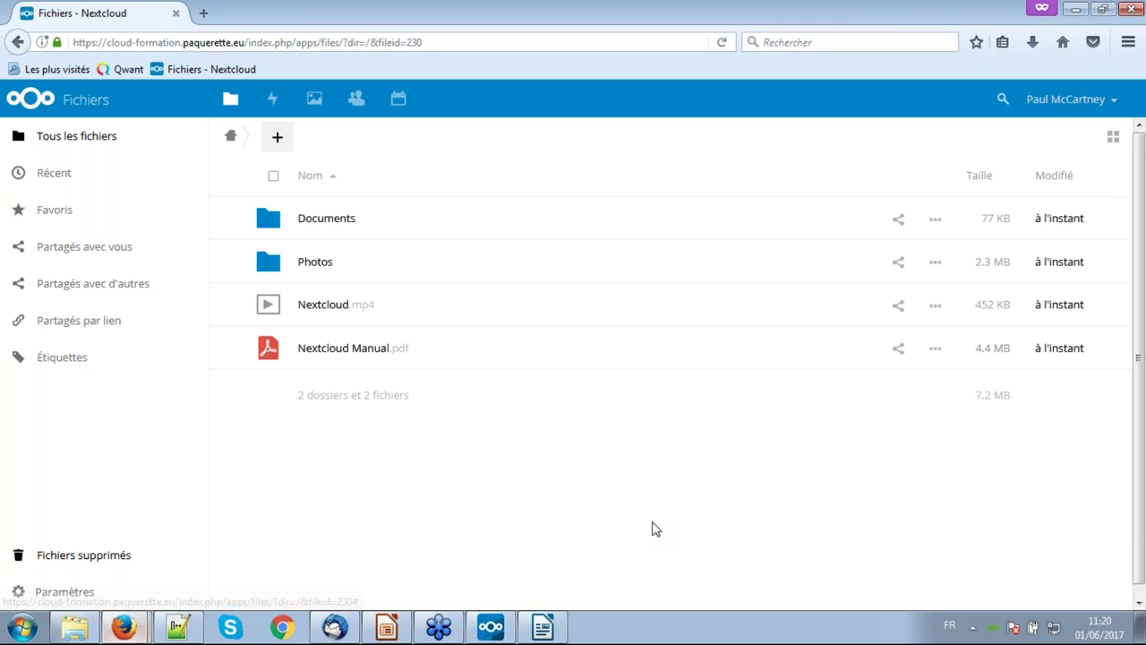
click(314, 101)
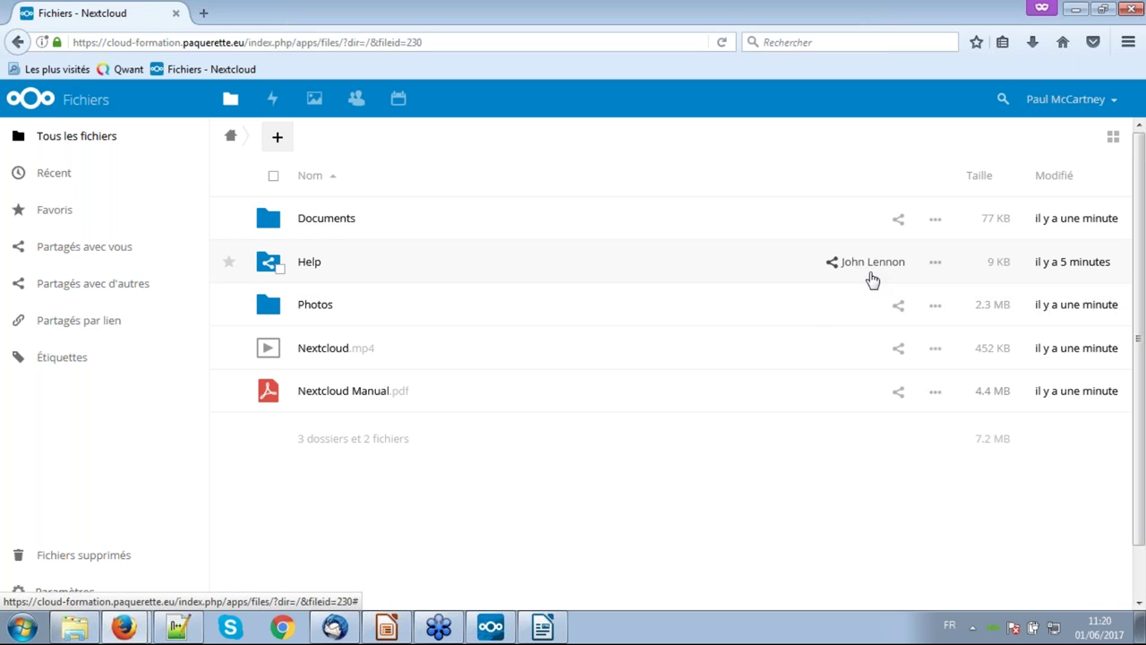
click(311, 264)
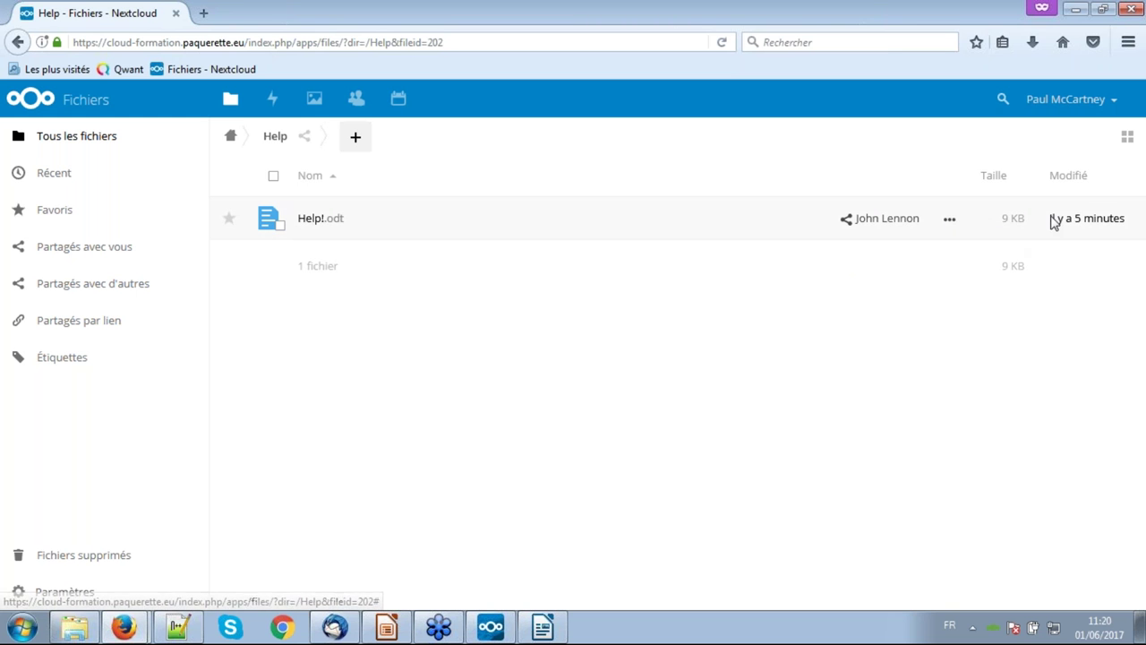
Open the details of Help!.odt and post the comment "Trop bien !" on it
click(950, 220)
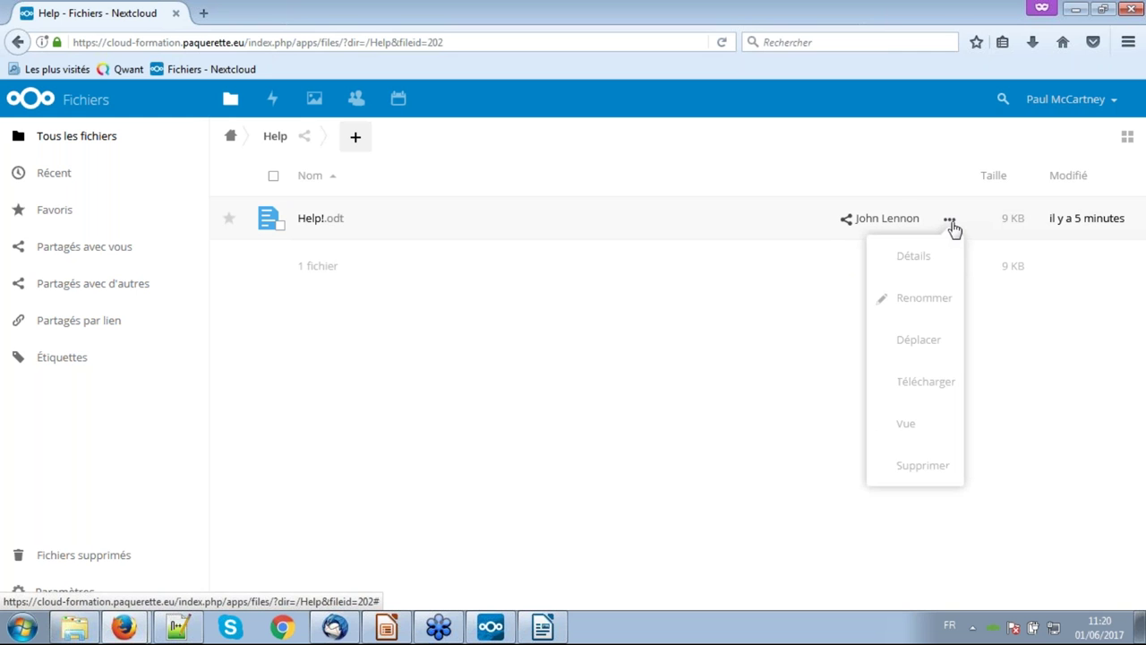
click(939, 262)
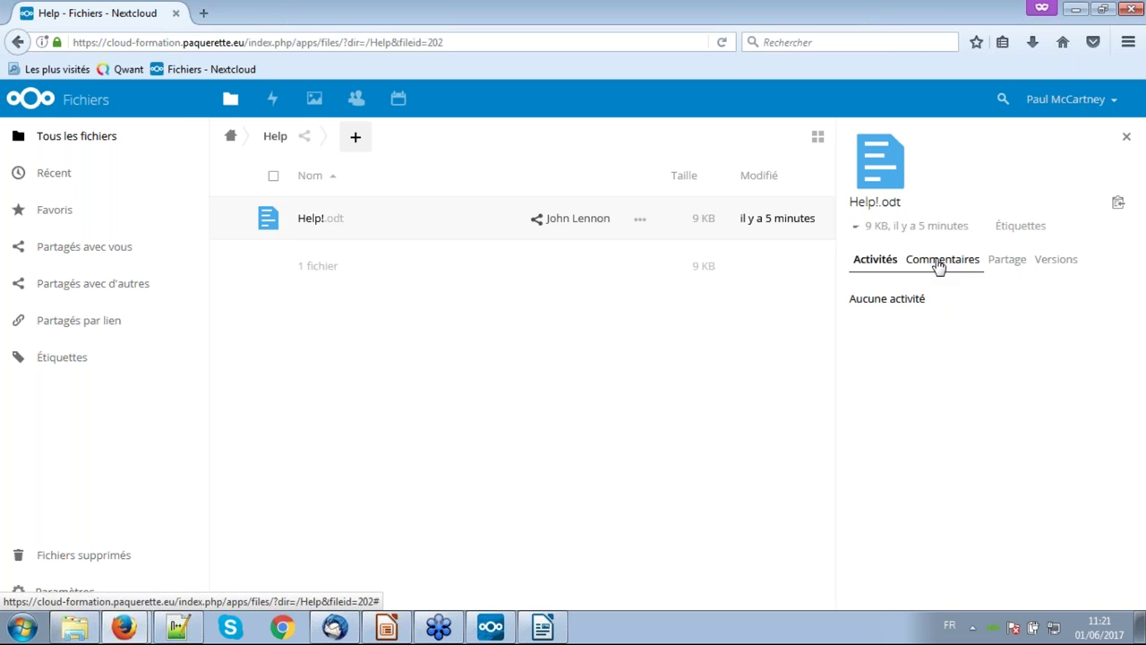
click(947, 262)
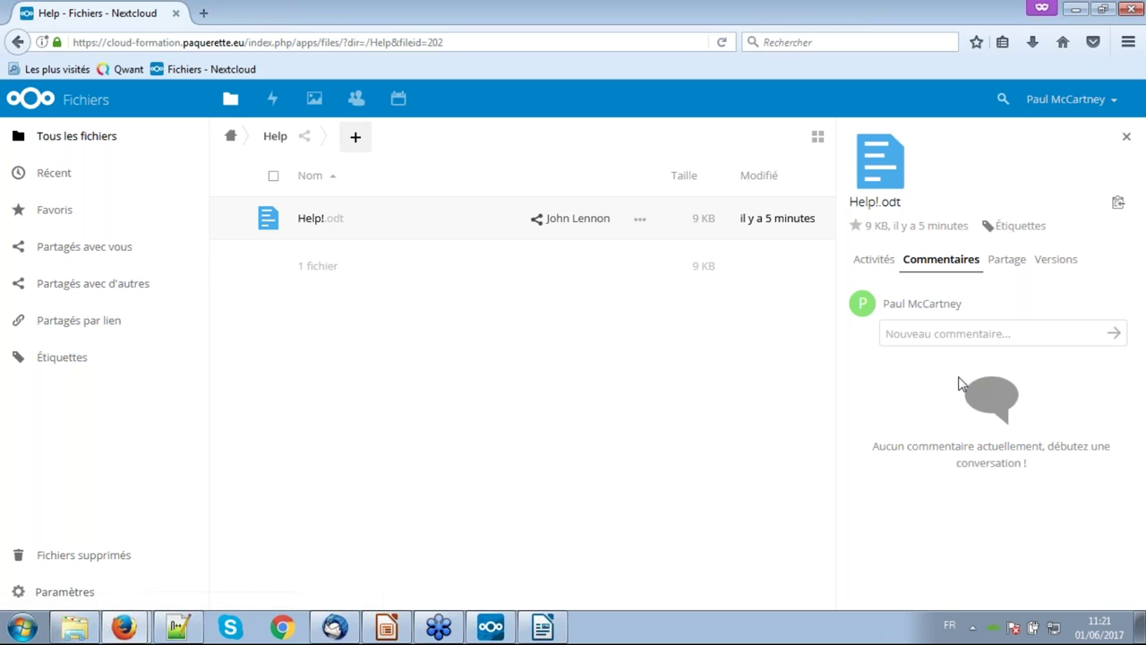
click(984, 326)
text(T)
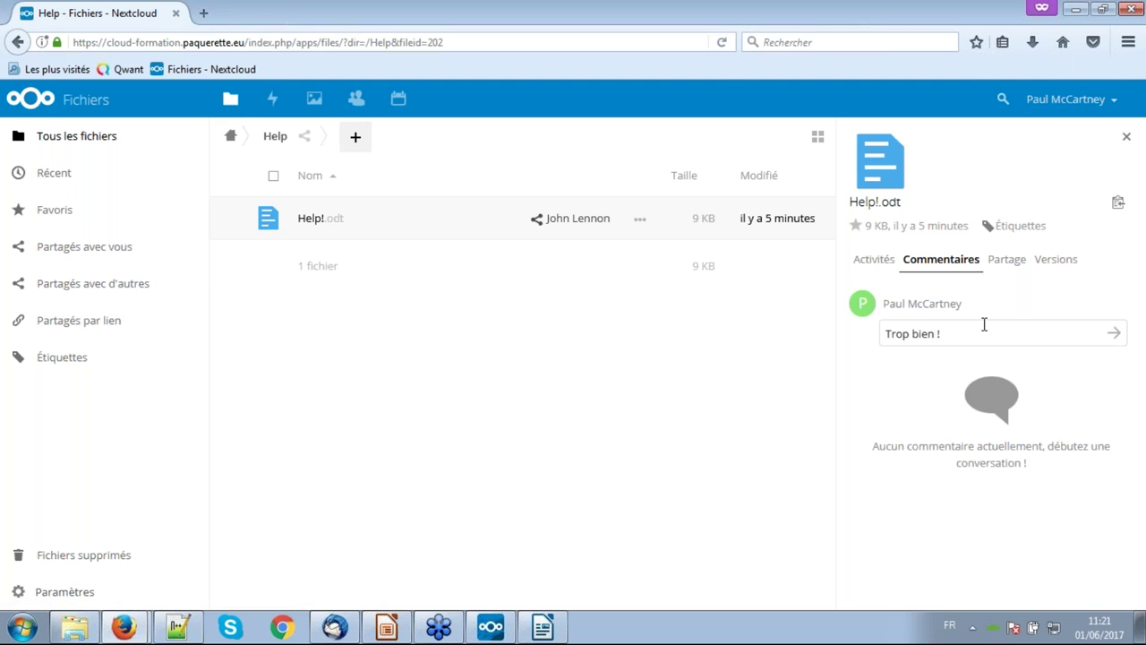
text(rop bien !)
key(shift+Return)
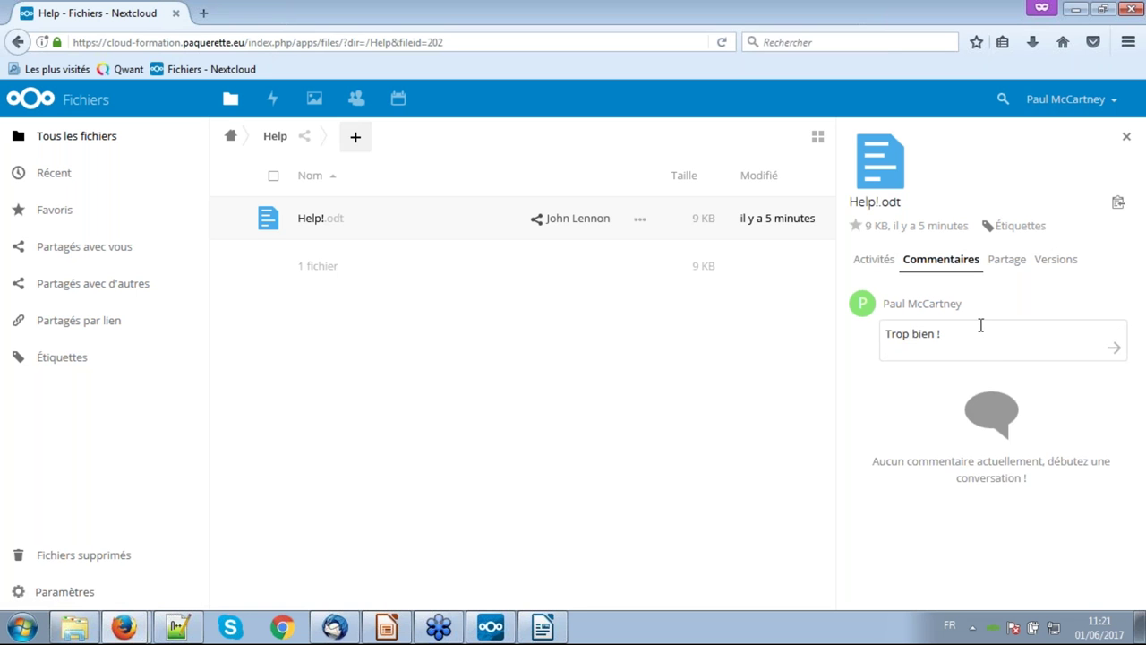
click(1115, 350)
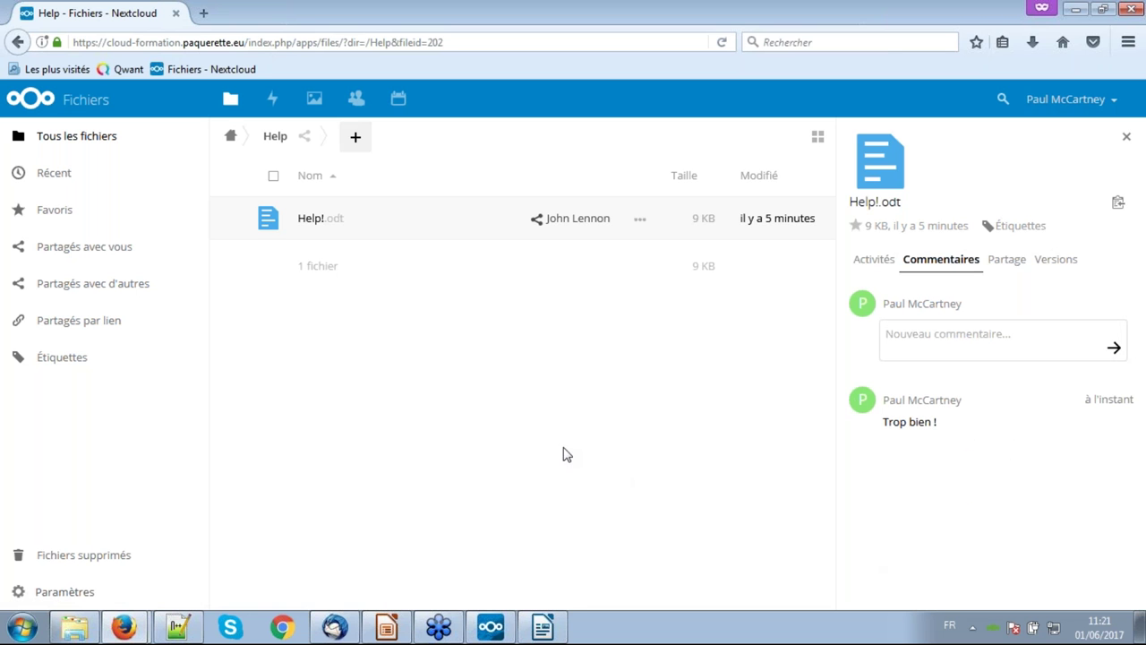
Return to the first user's window and view all activities to check the sharing and the new comment
click(115, 629)
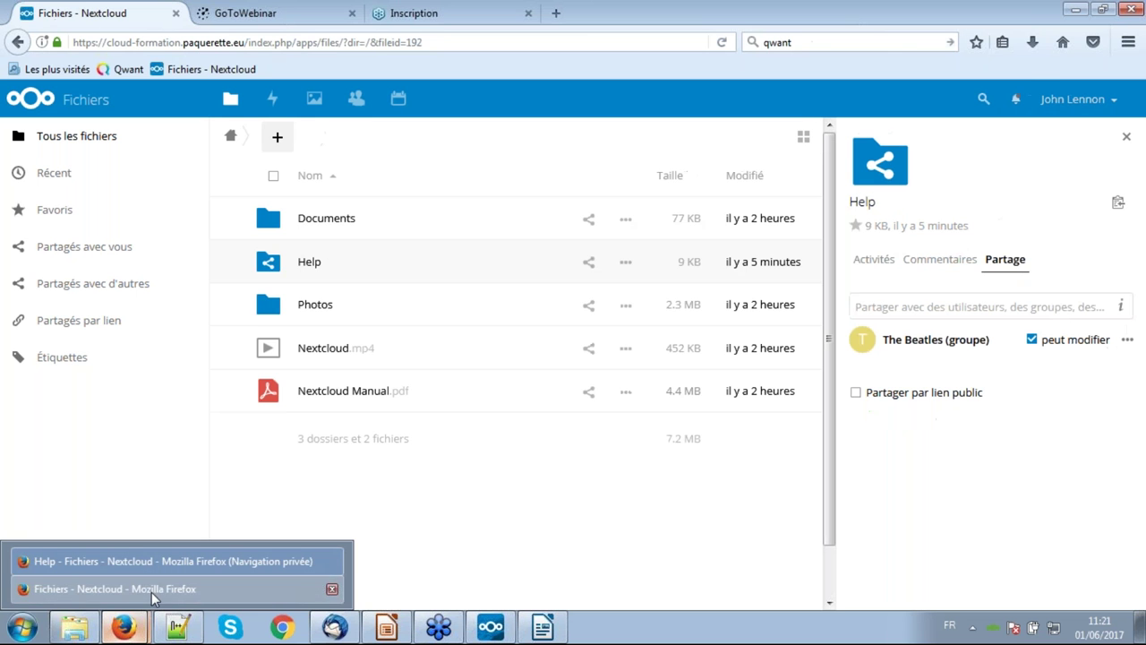
click(152, 589)
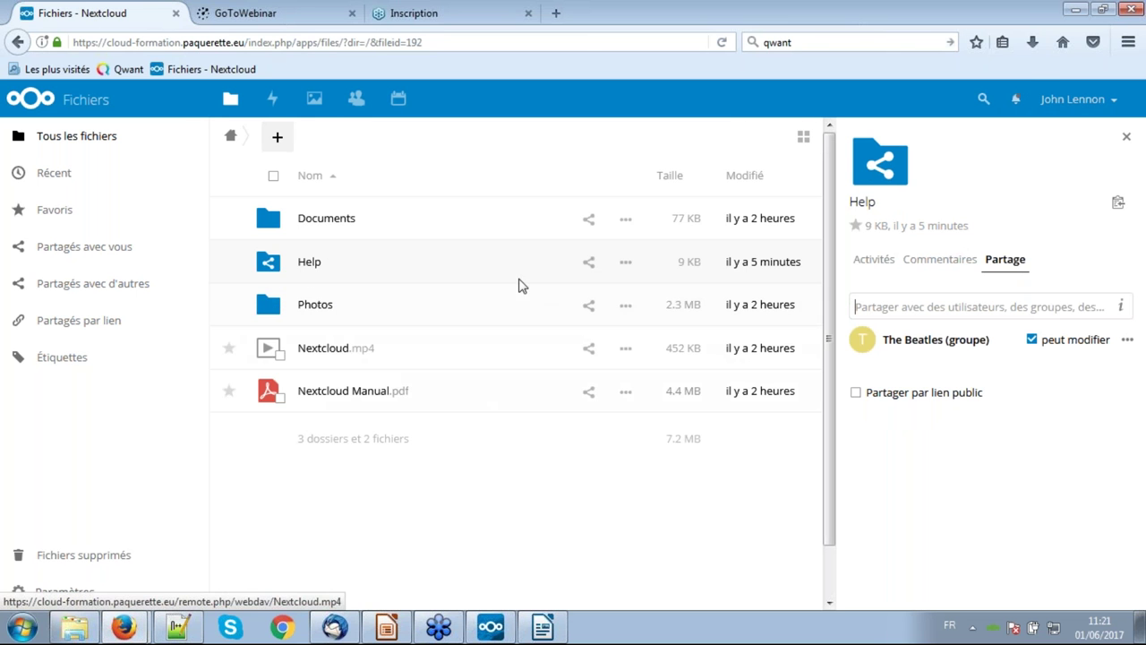
click(272, 98)
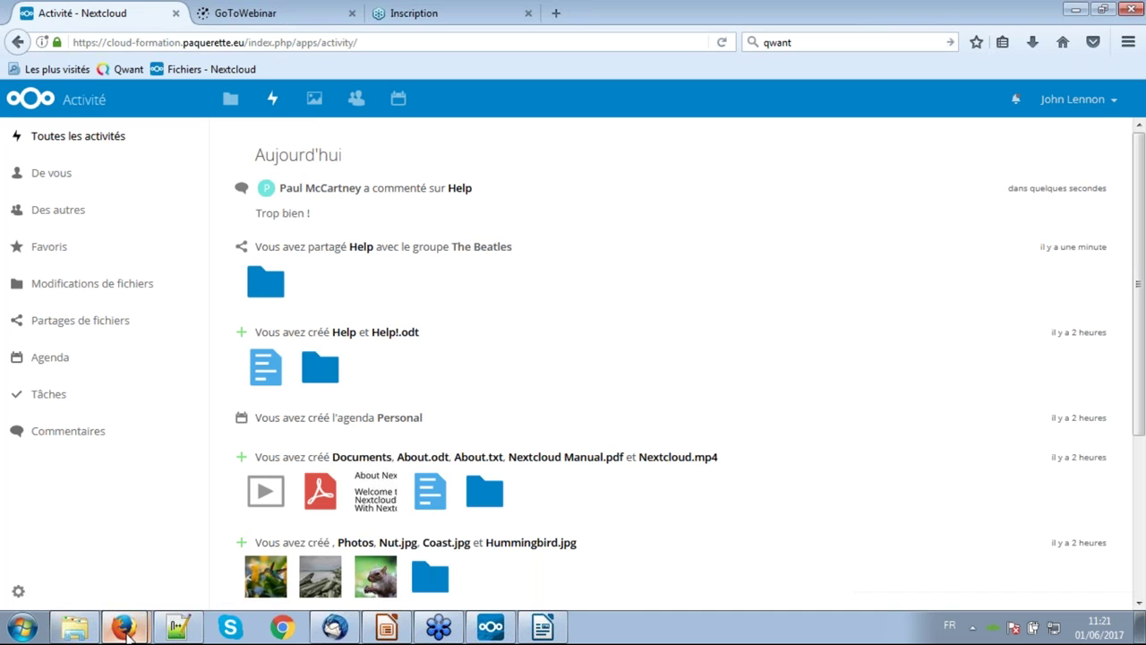
In the second user's private window, open Help!.odt in the online editor and enlarge the restored window
mouse_move(125, 626)
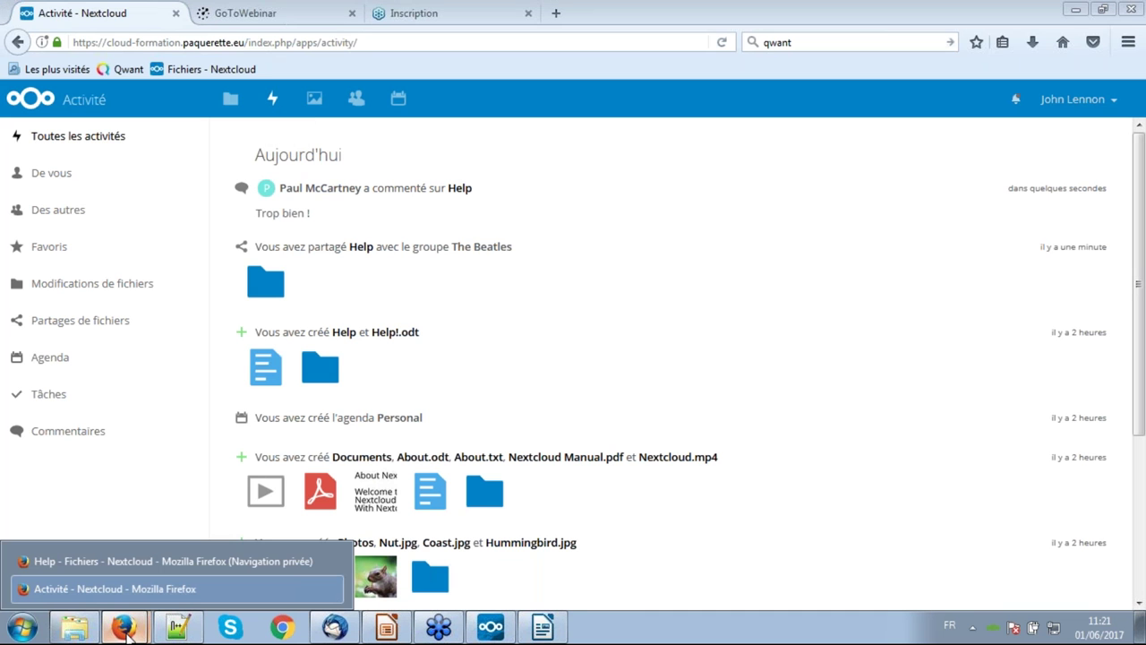
click(143, 562)
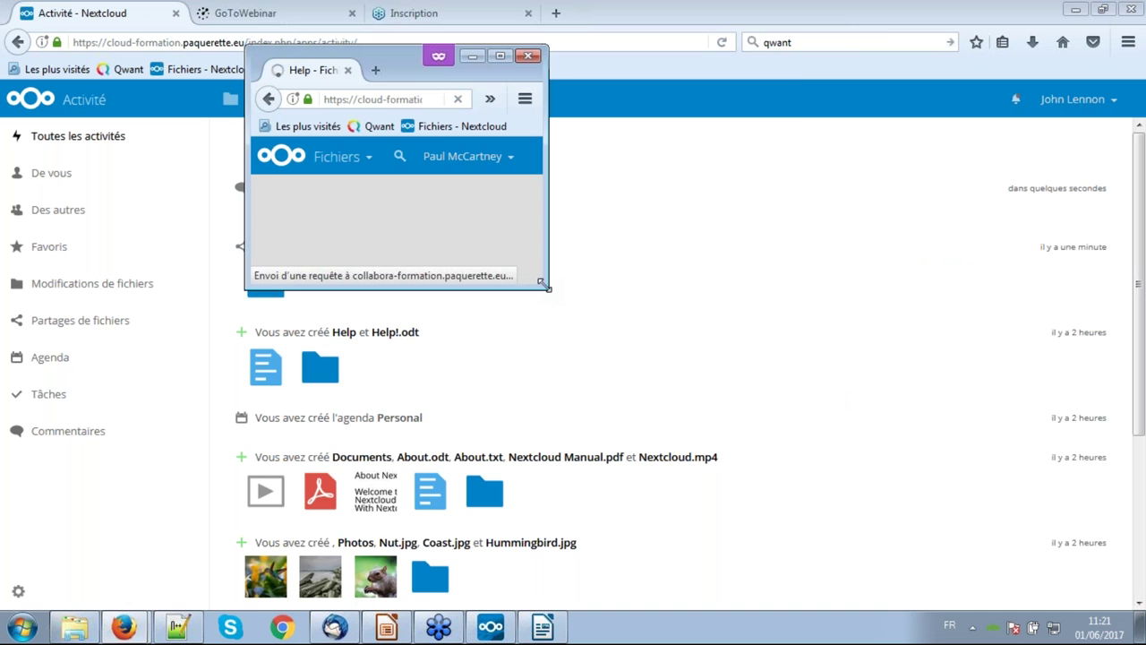
drag(541, 282, 845, 545)
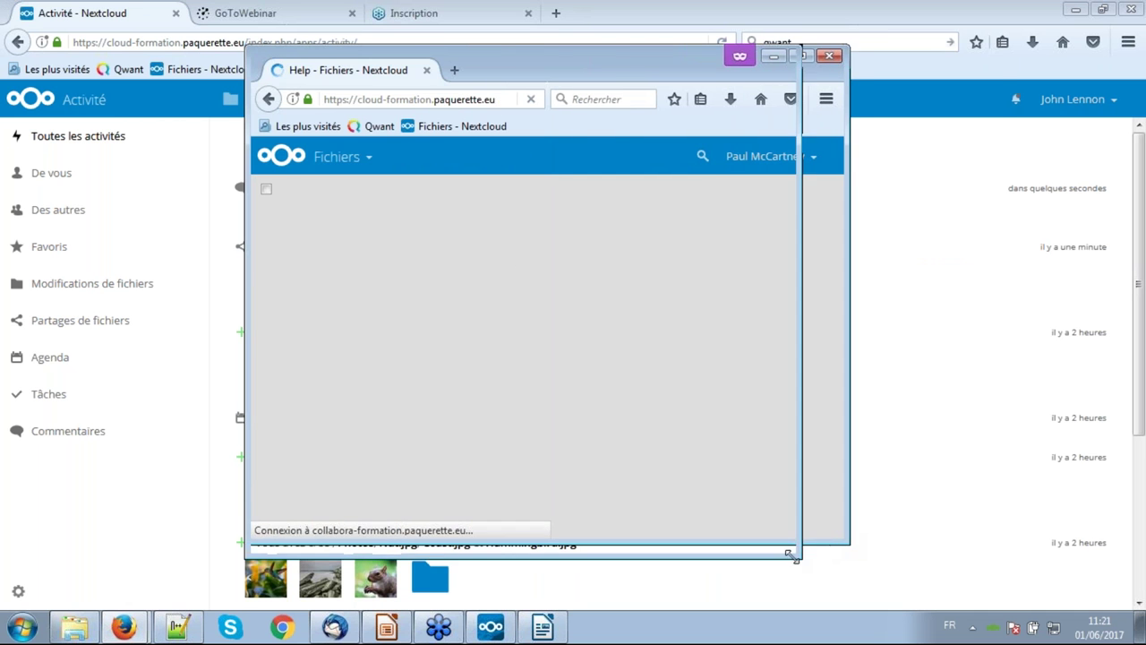
In the first user's window, go to the Help folder in Files and open Help!.odt in the online editor
click(231, 98)
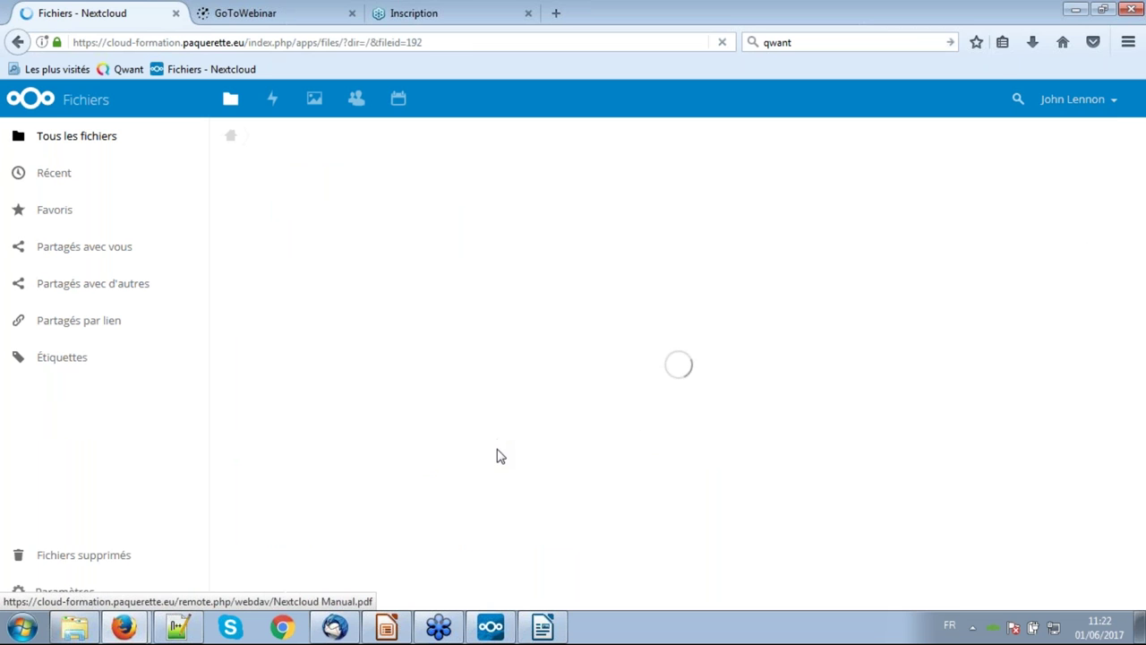
click(316, 271)
click(333, 225)
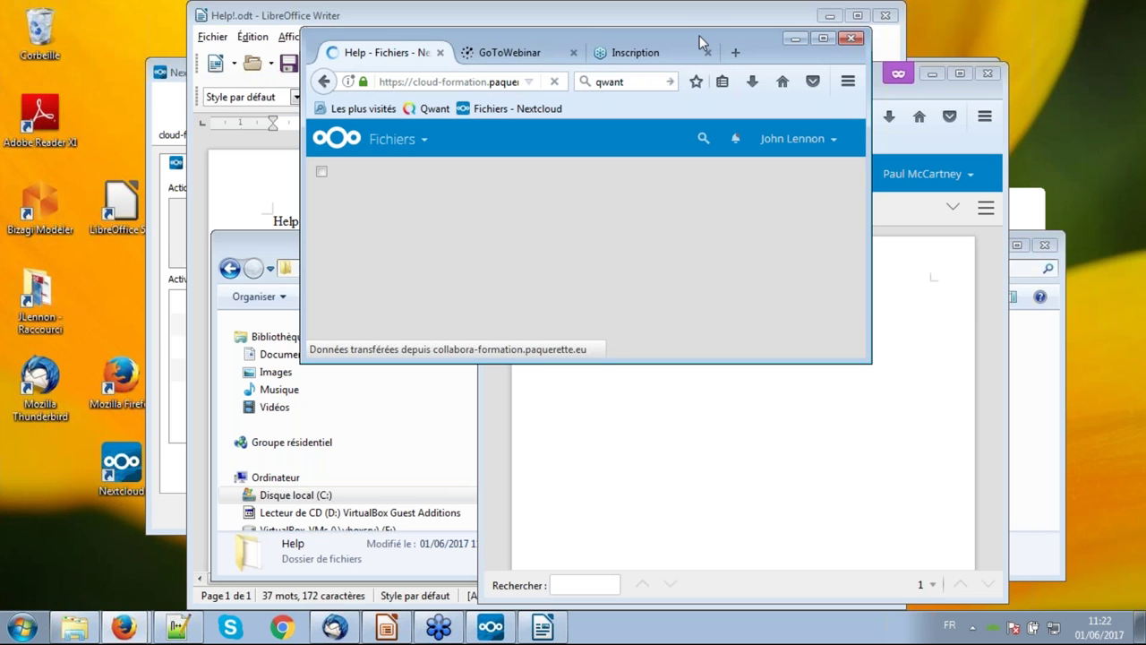
Arrange the first user's and the second user's browser windows side by side, each filling half of the screen
drag(706, 35, 0, 17)
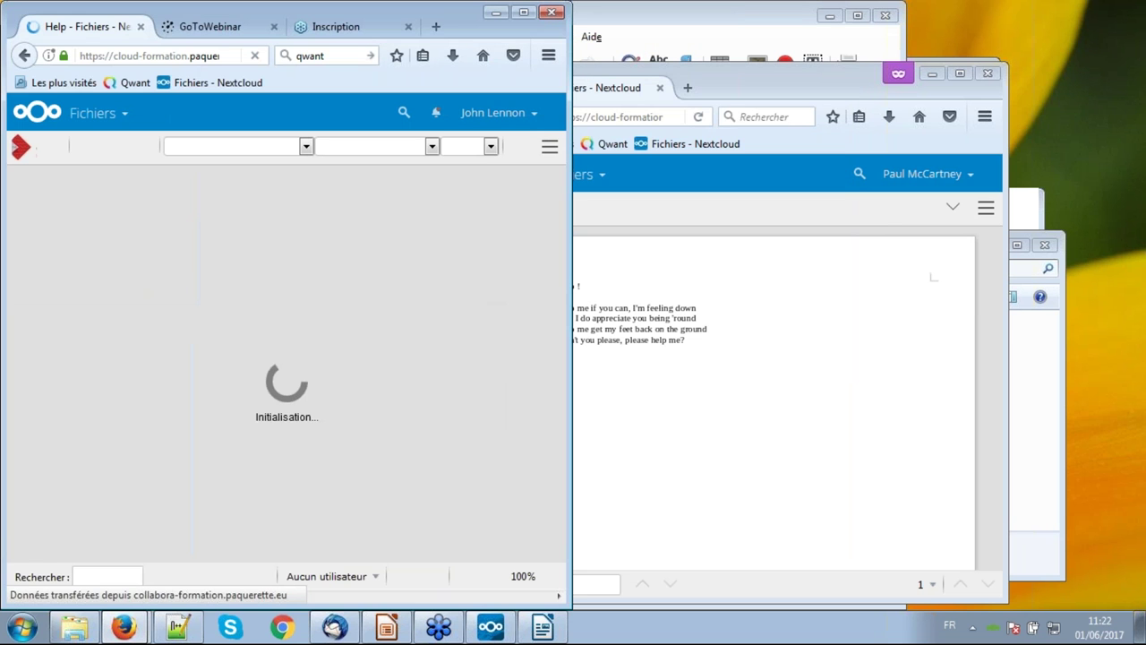
click(730, 78)
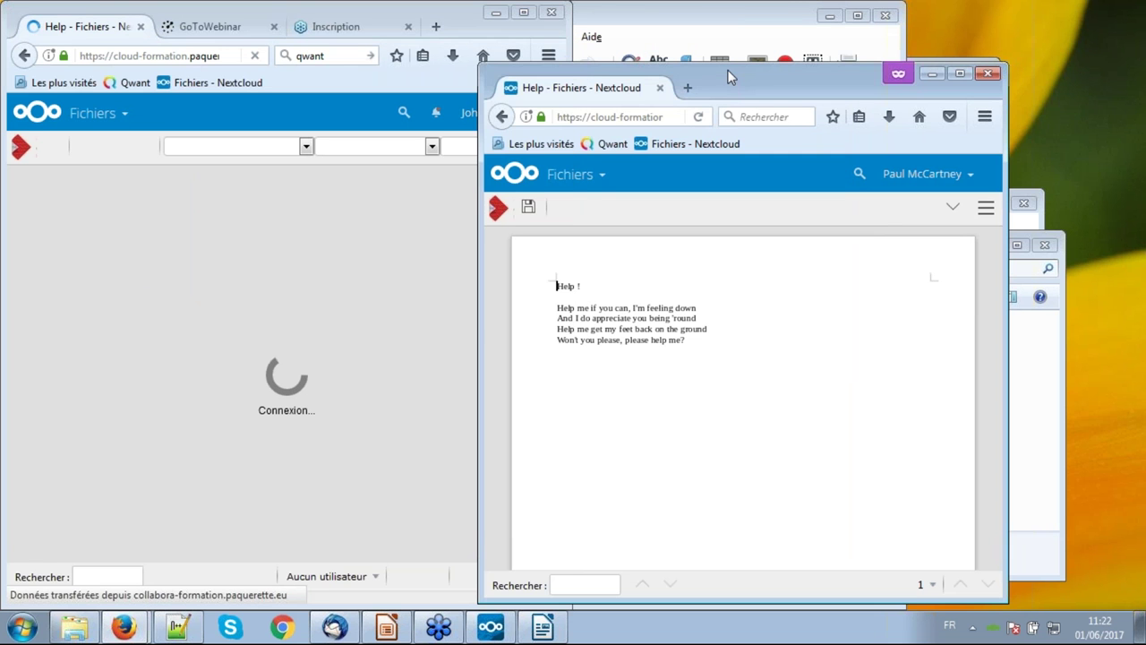
drag(730, 78, 1145, 71)
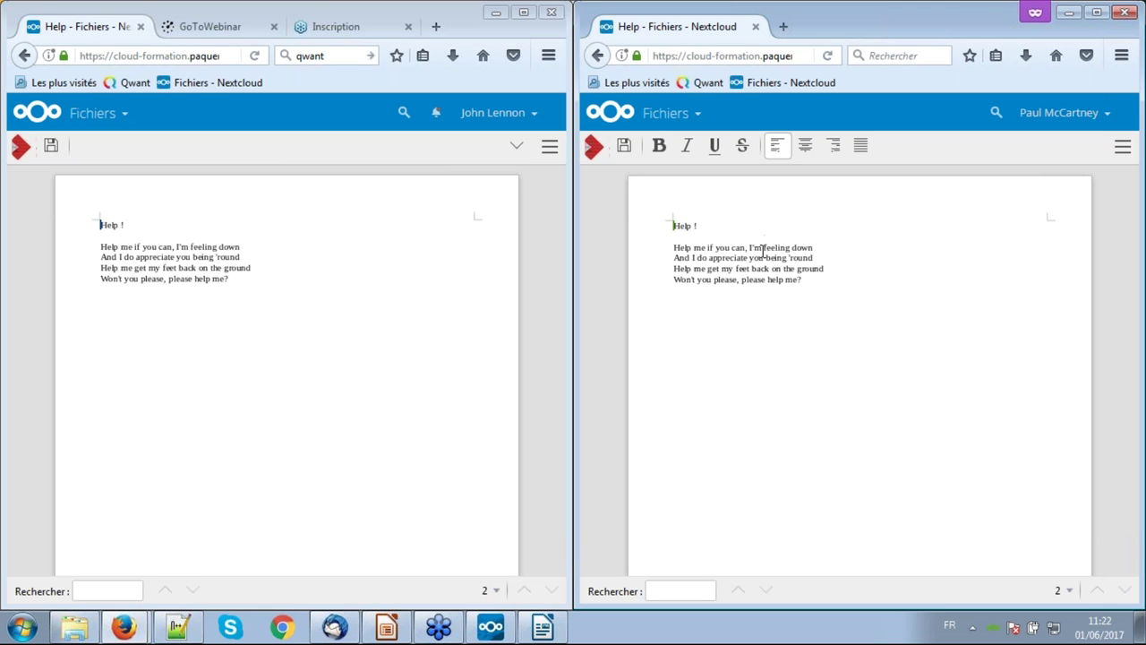
As the second user, extend the first line of Help!.odt after "Help !" with "I need somebody !"
click(710, 223)
text(I need somebl)
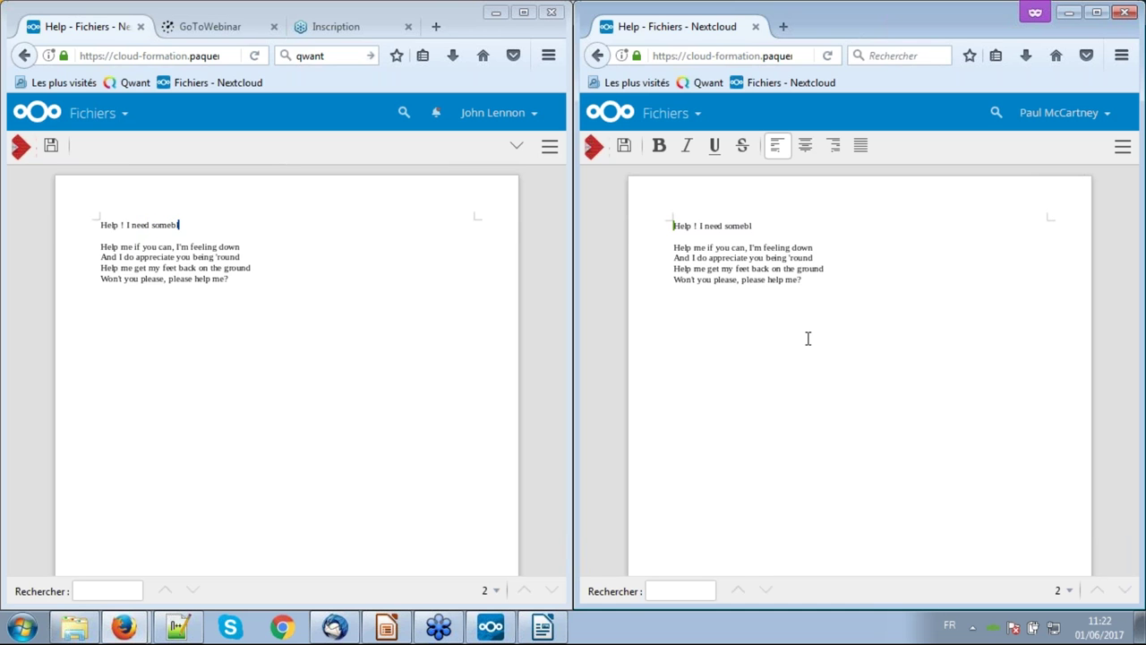
text(dy)
Switch to the first user's window and maximize it to show the full online editor
click(428, 17)
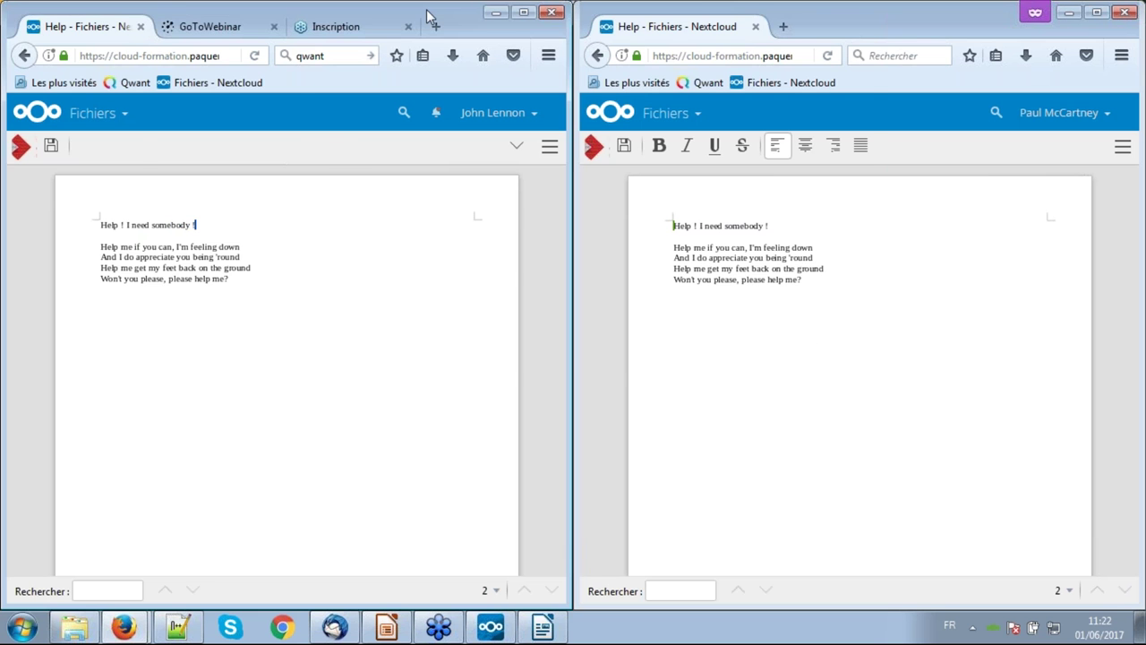
key(super+Down)
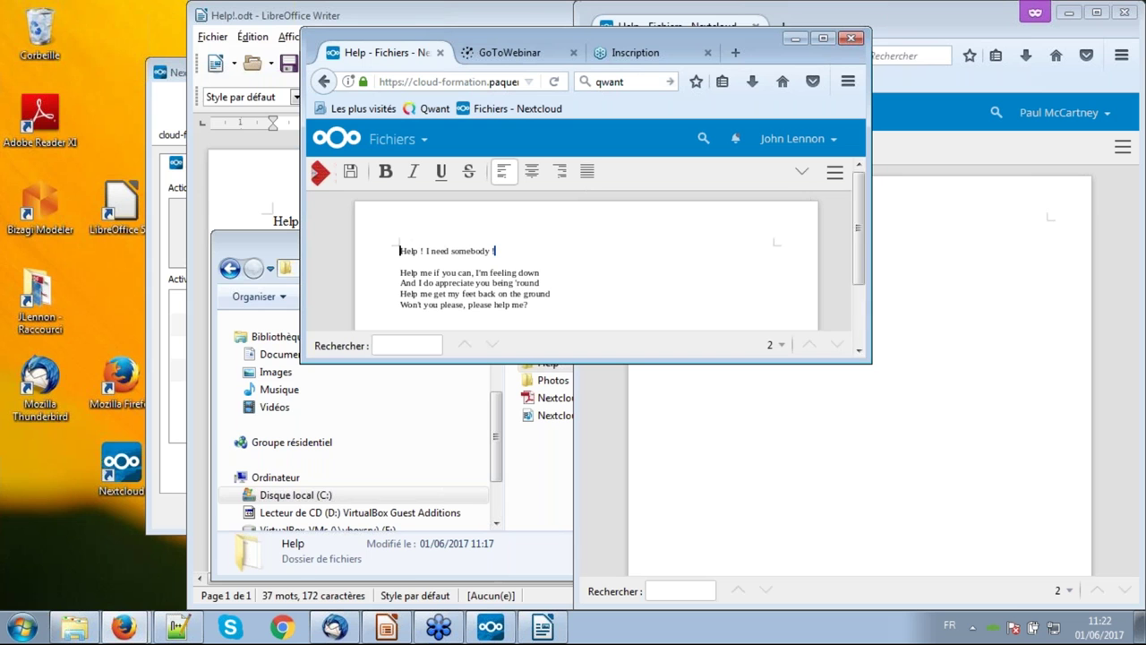
click(820, 38)
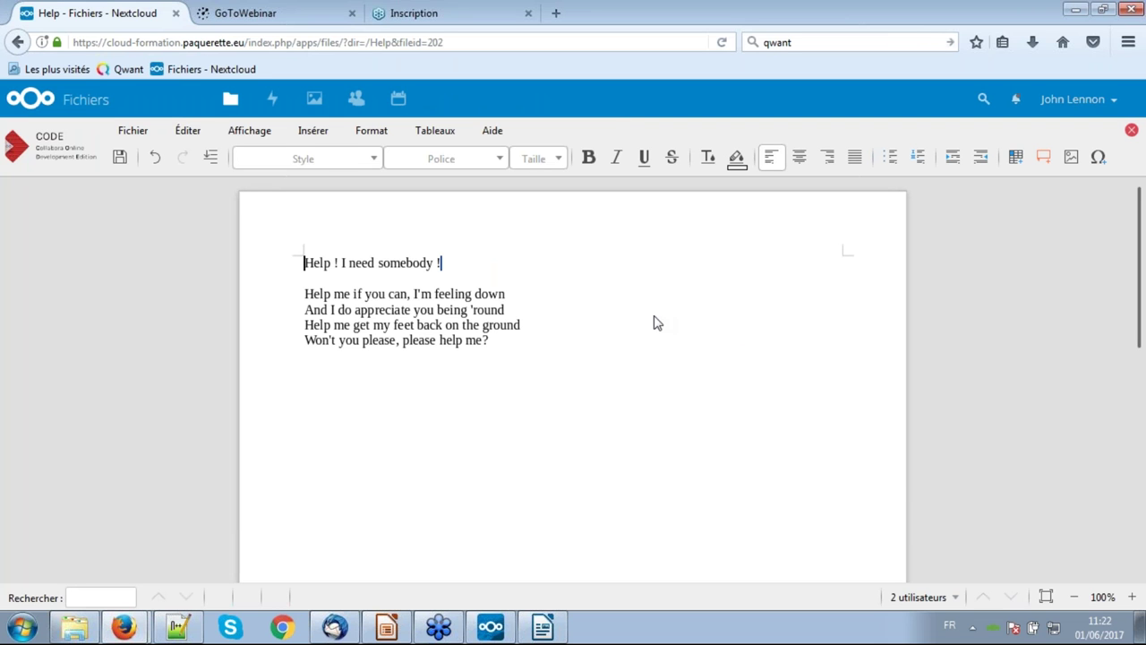
Insert a comment on the word "down" in the first verse line and save it with the text "U"
double_click(495, 294)
right_click(497, 295)
click(887, 238)
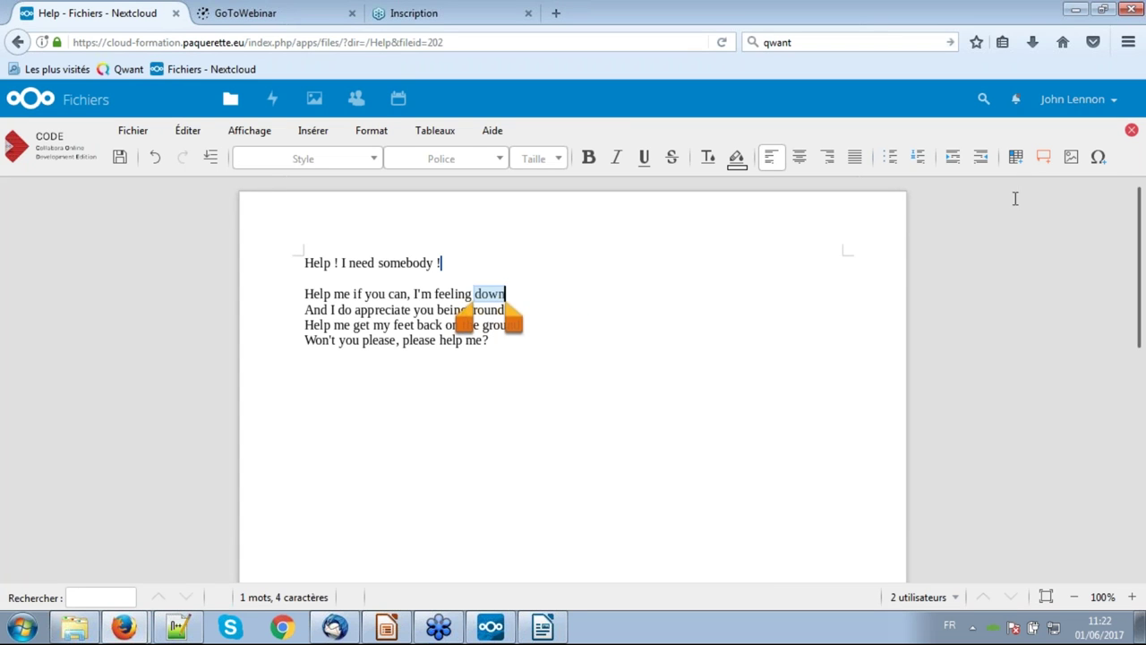
click(1046, 159)
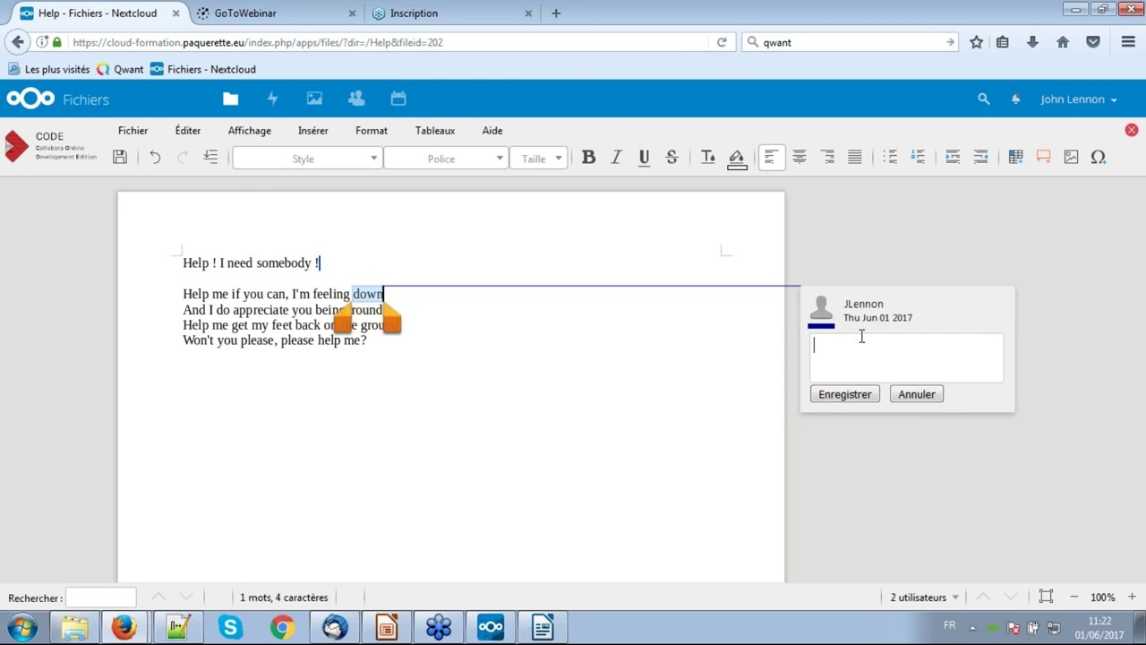
text(UN c)
key(BackSpace)
key(BackSpace)
key(BackSpace)
click(844, 394)
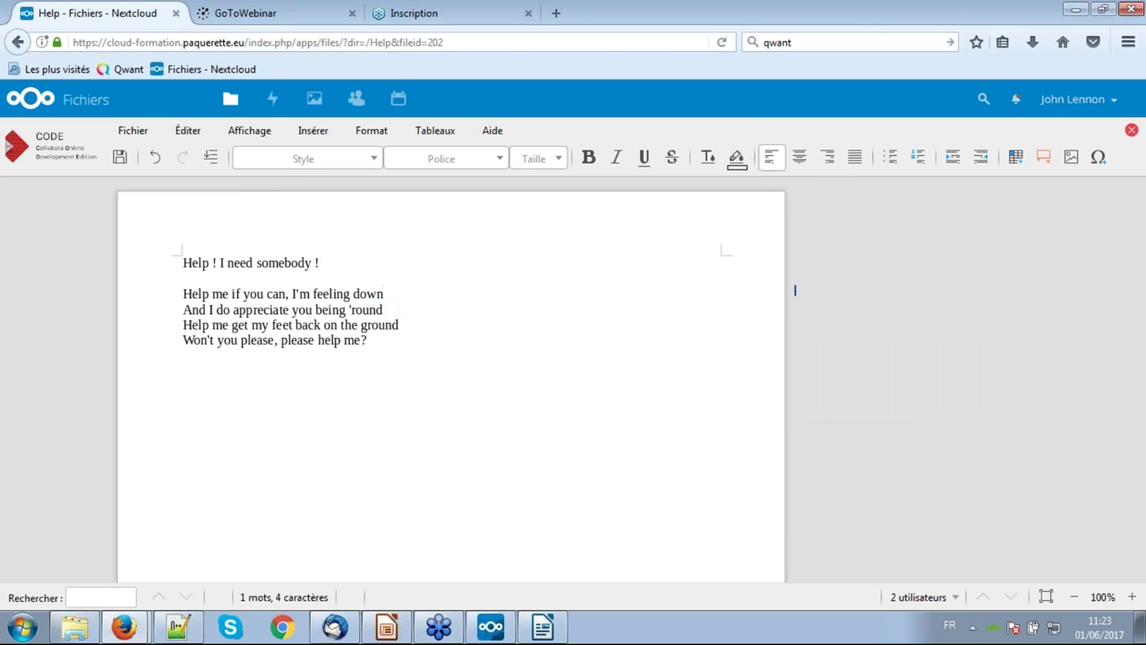
Edit the comment on "down" so that it reads "Un commentaire", and save it
double_click(814, 340)
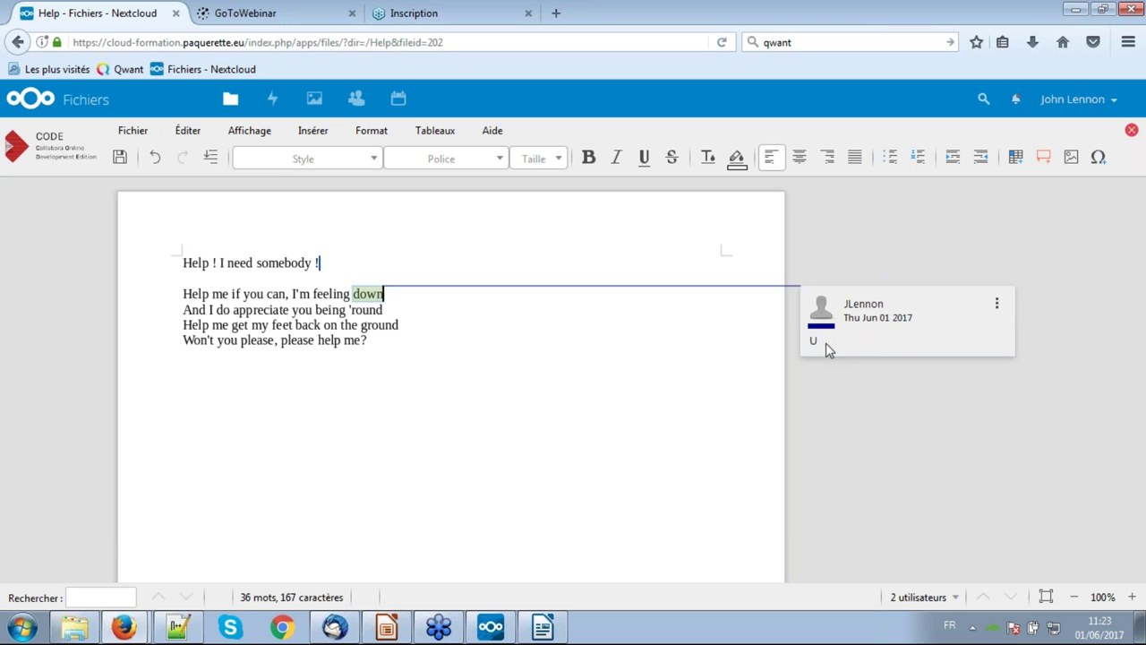
click(998, 305)
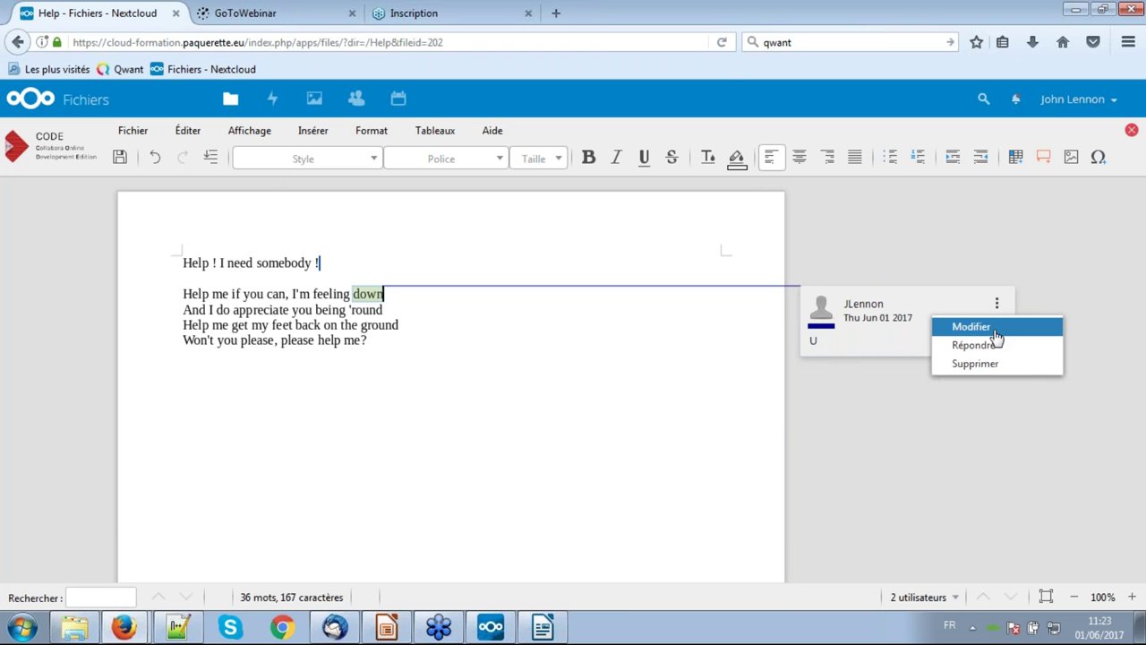
click(985, 329)
text(n)
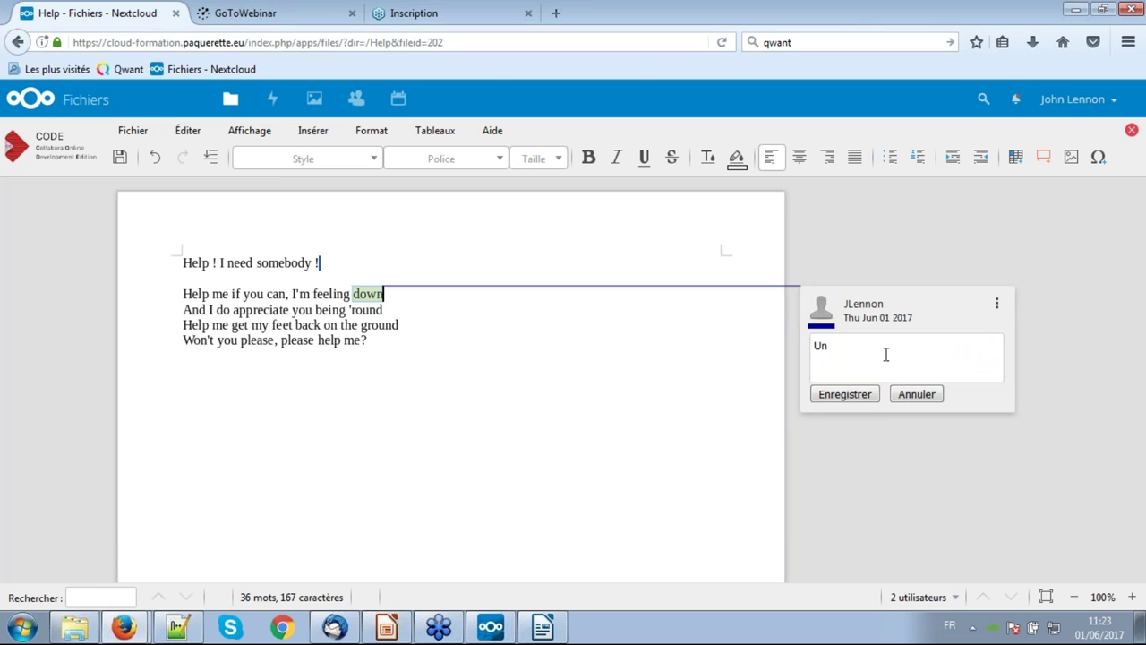
text( commentaire)
click(855, 395)
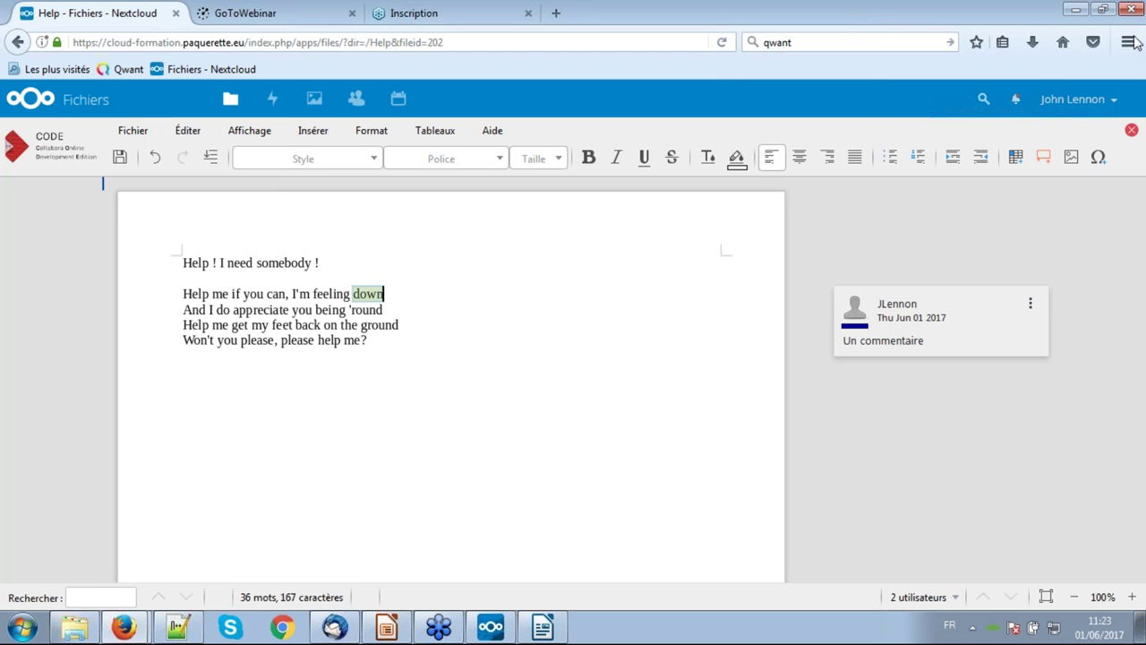
Resume the inactive document in the second user's window, view the comment with the window maximized, and close the document
drag(844, 9, 846, 12)
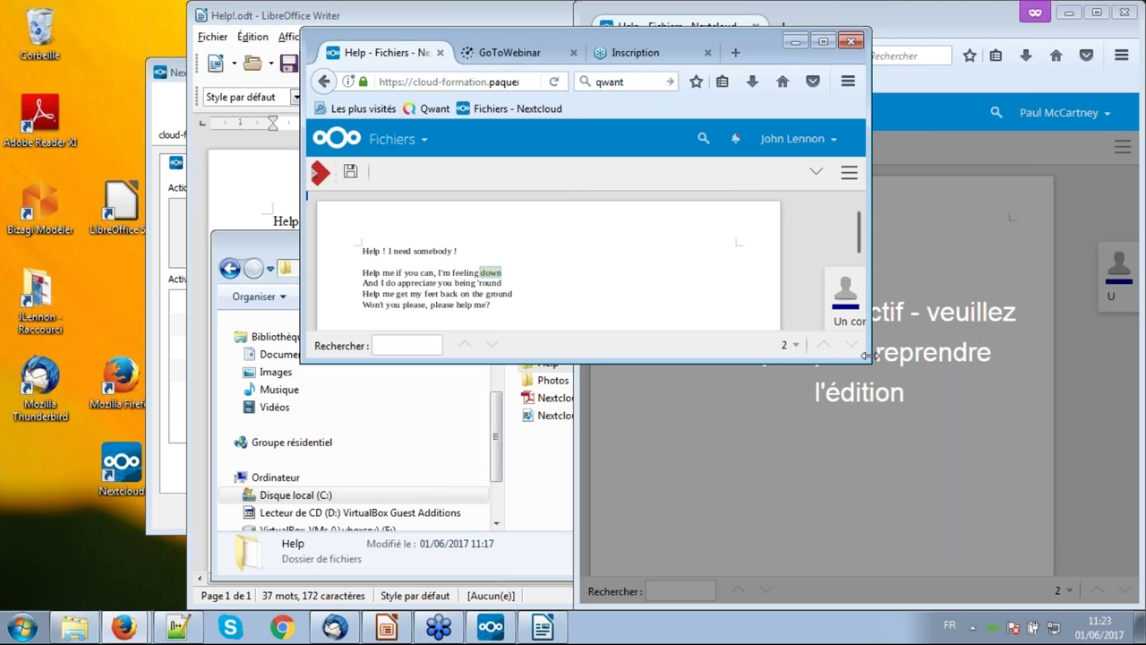
drag(867, 356, 574, 363)
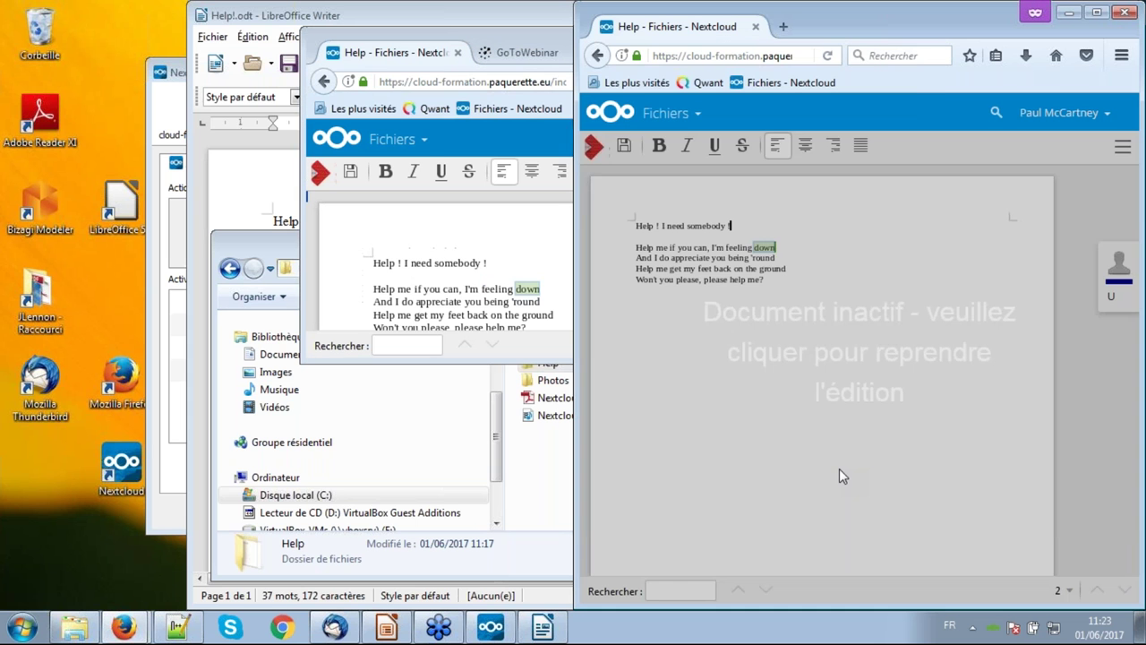
click(840, 469)
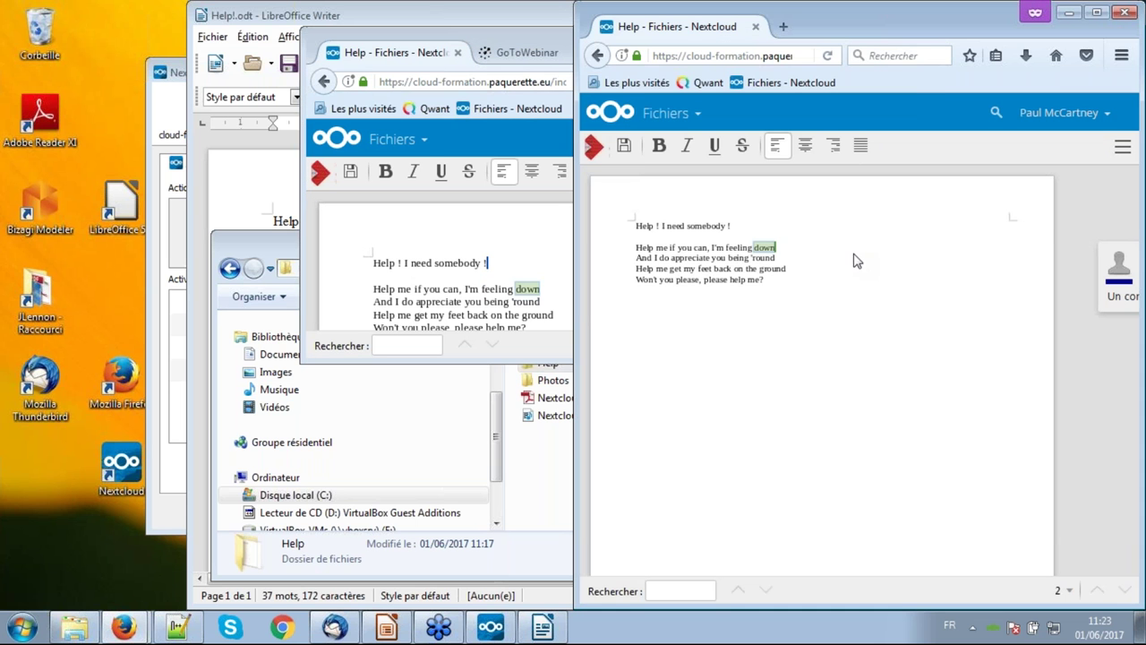
double_click(936, 11)
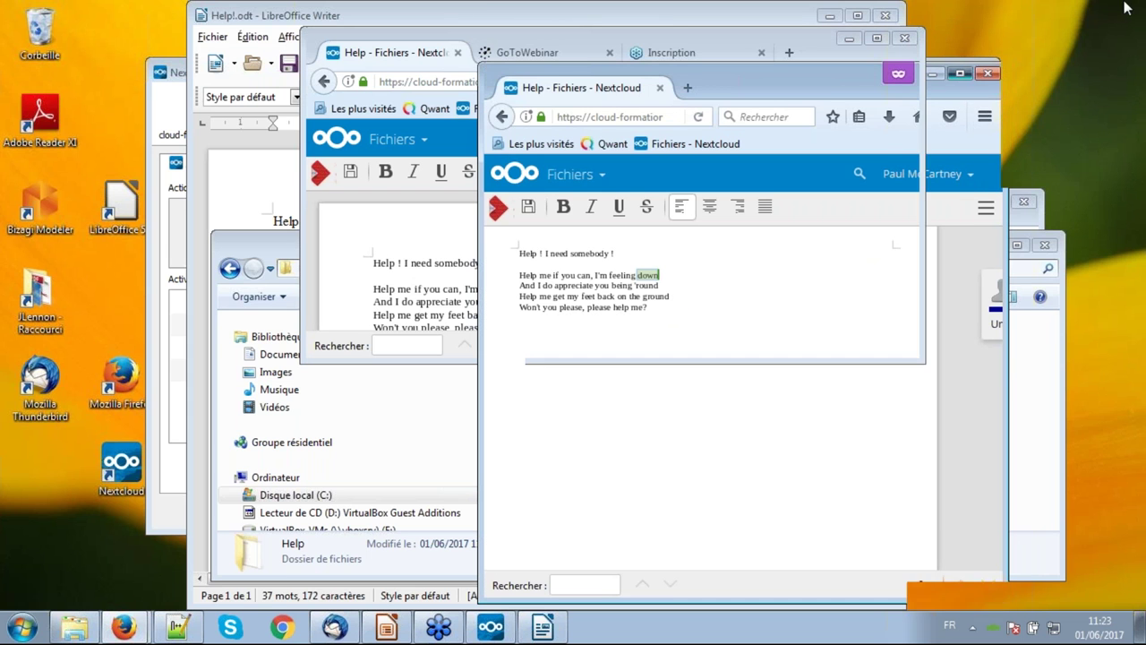
click(958, 74)
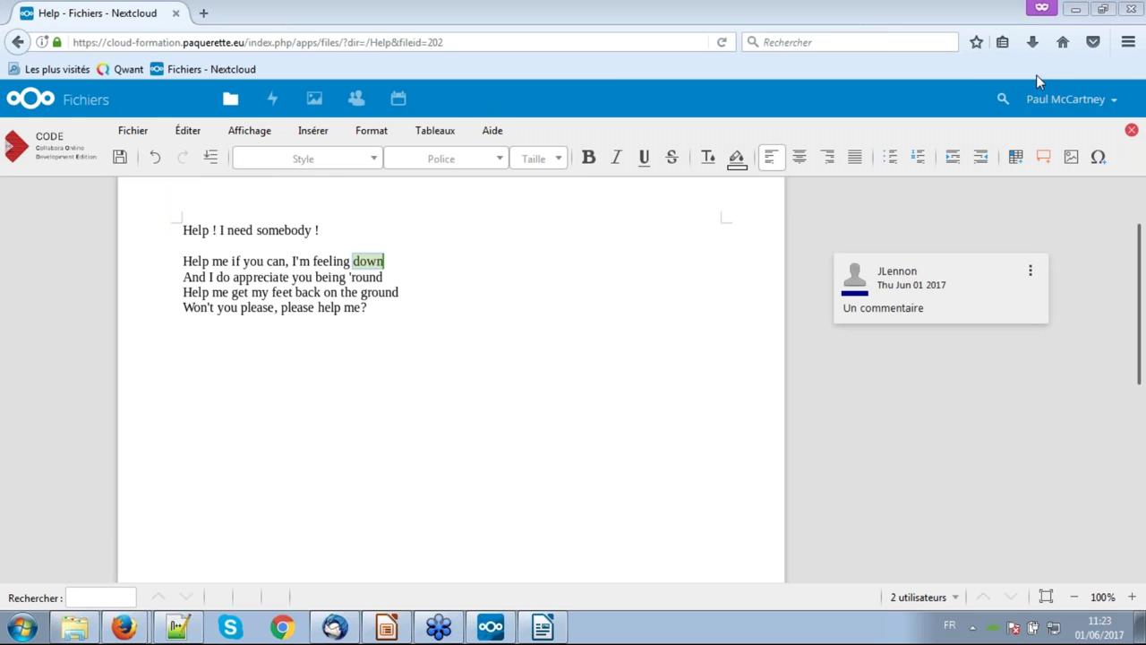
click(1131, 130)
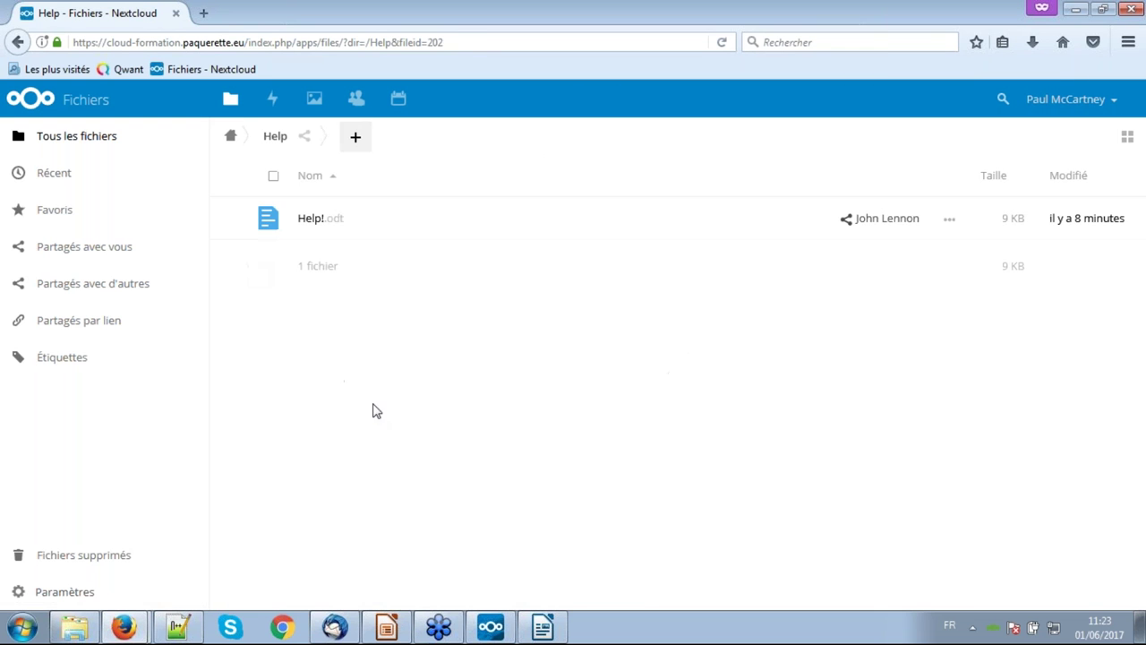
Check the local Help!.odt in LibreOffice Writer for the online edits and view the synchronization log in the Nextcloud client
mouse_move(544, 631)
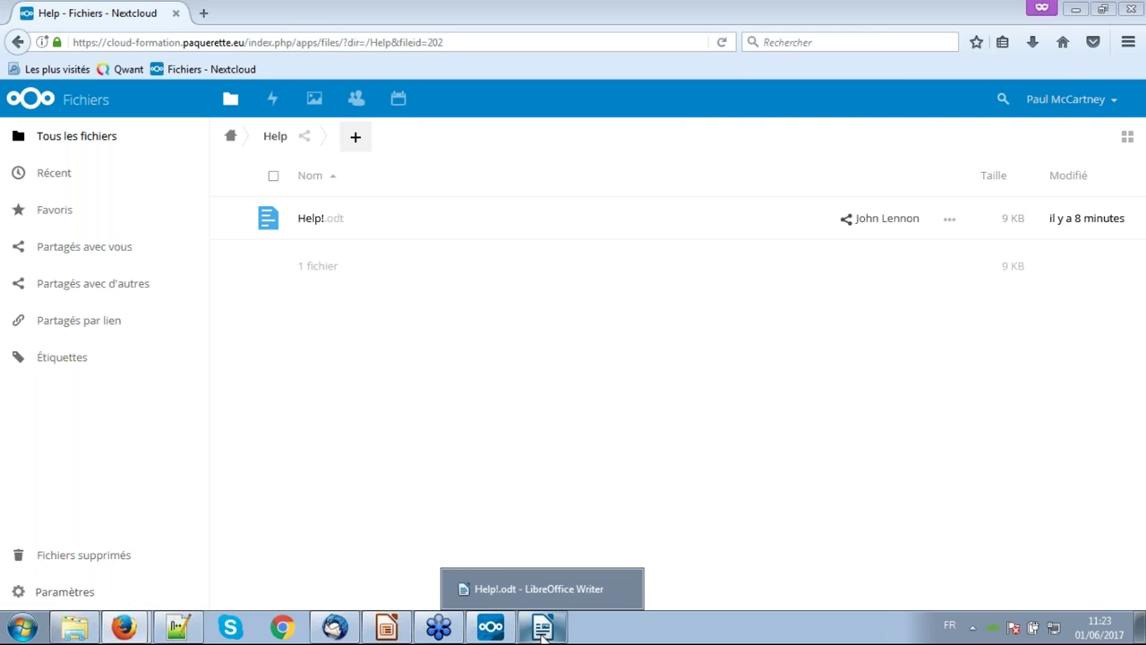
click(544, 631)
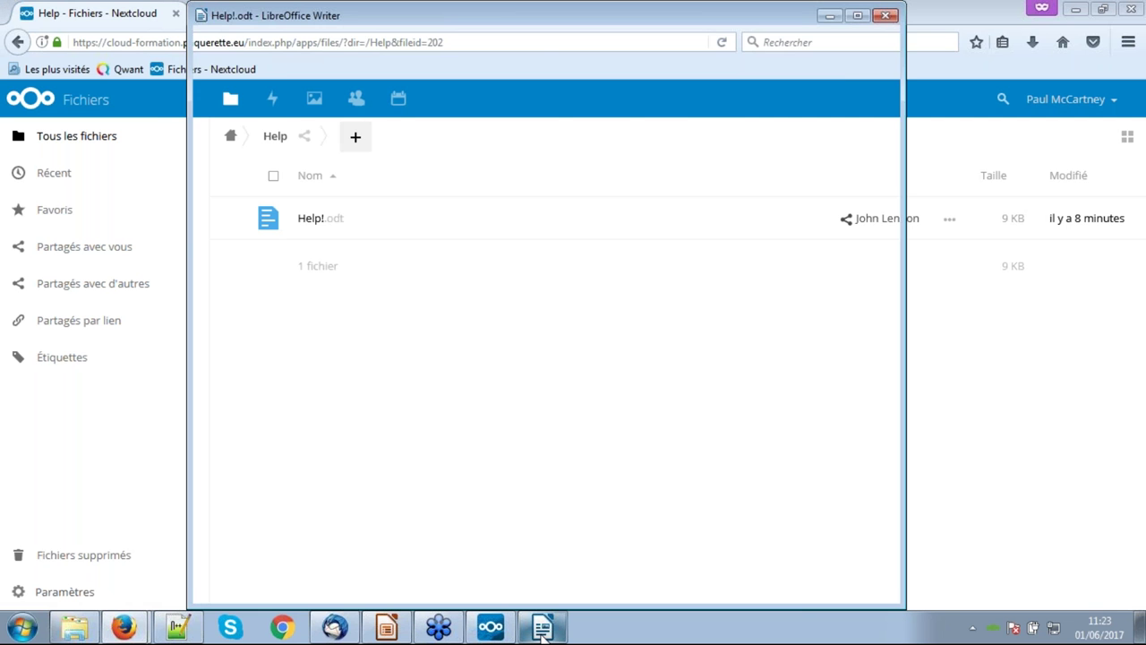
key(ctrl+End)
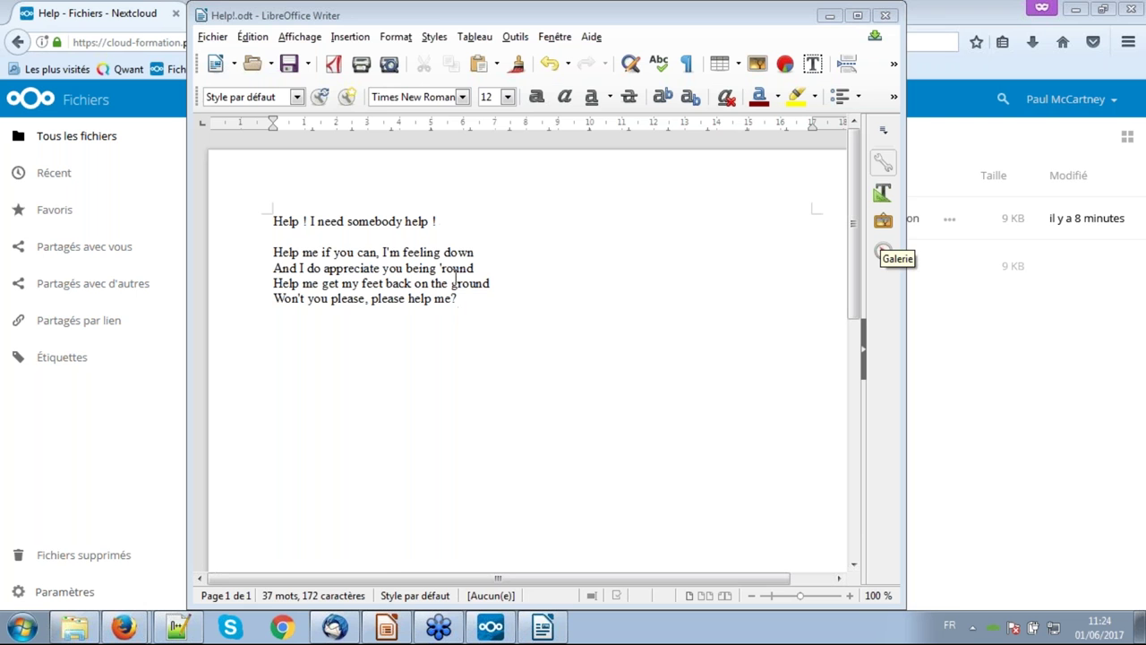
click(212, 37)
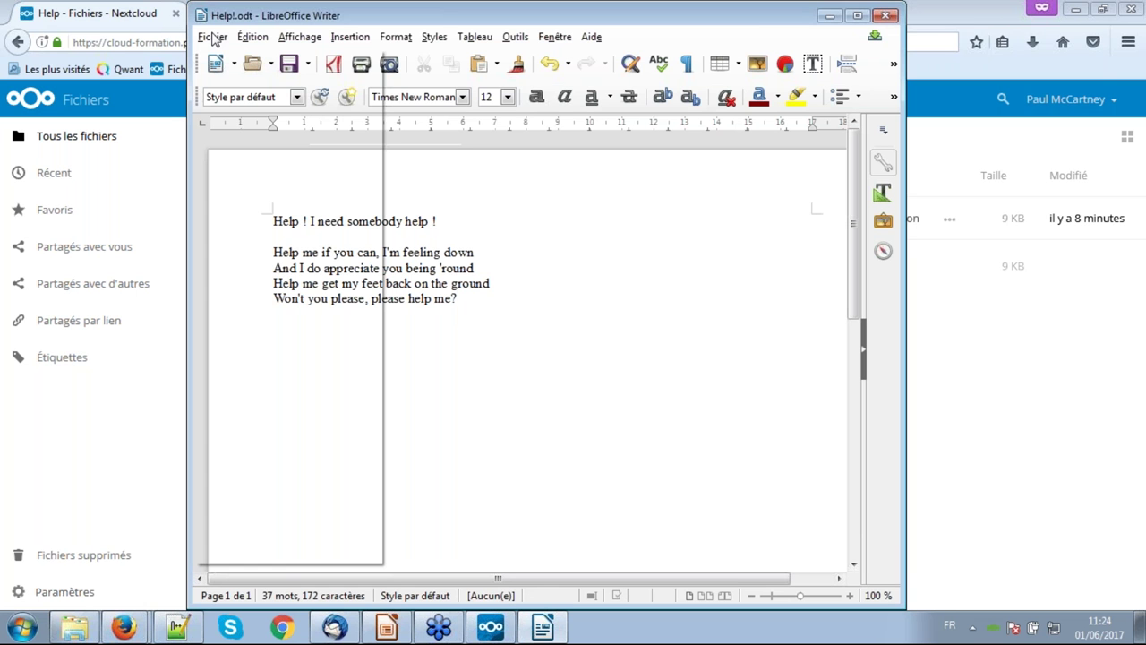
click(212, 37)
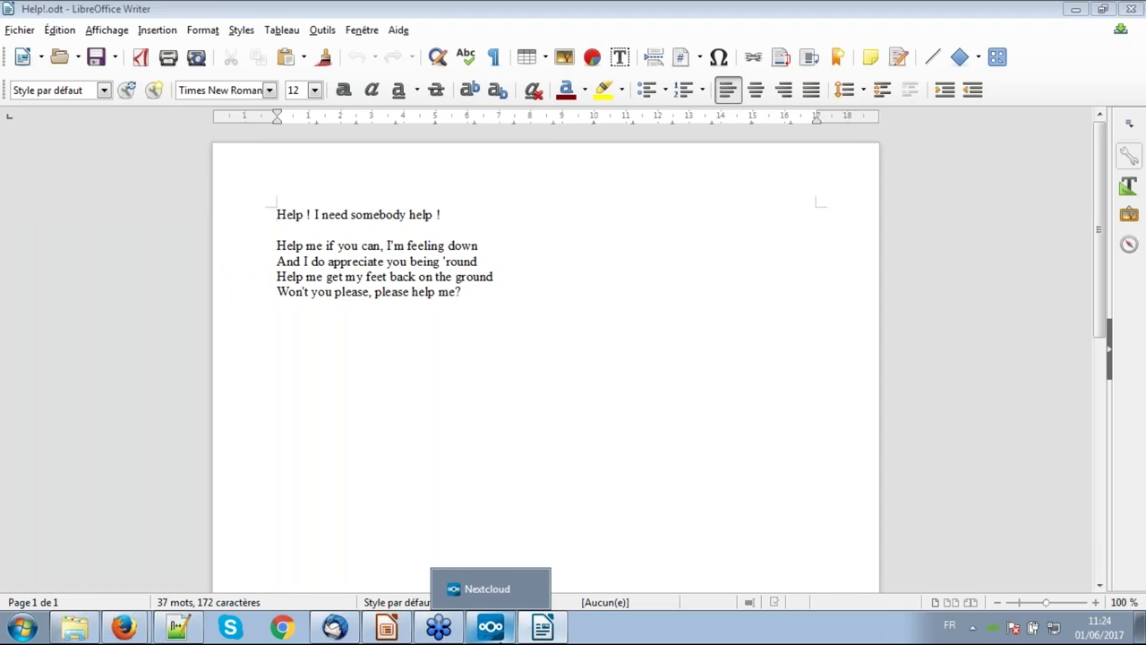
click(490, 627)
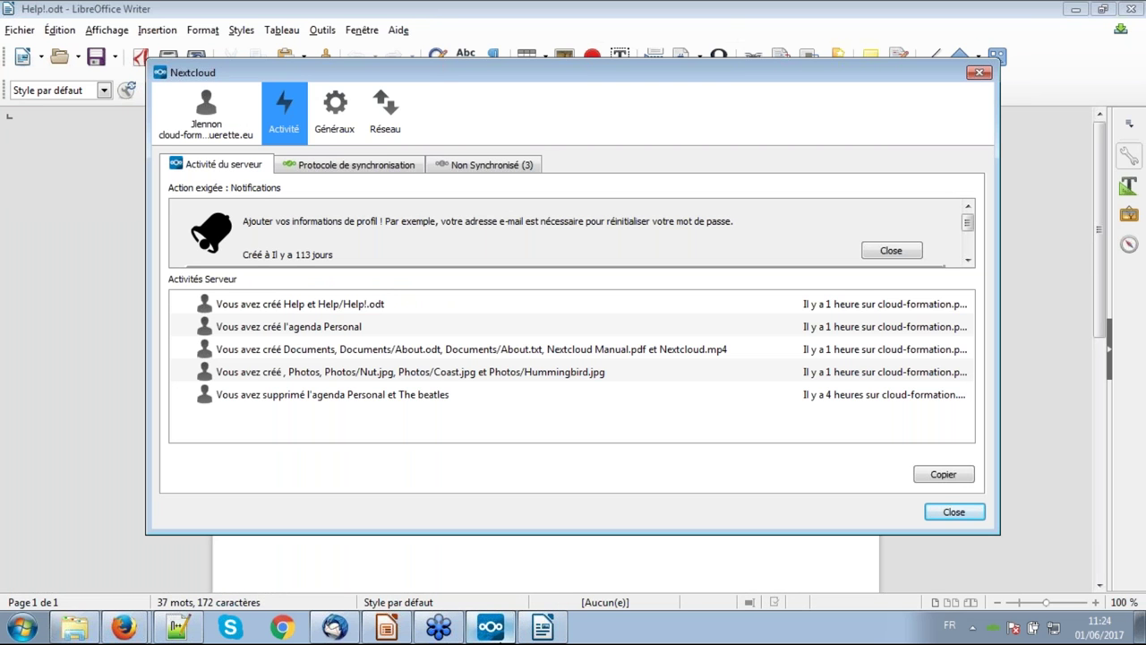
click(361, 165)
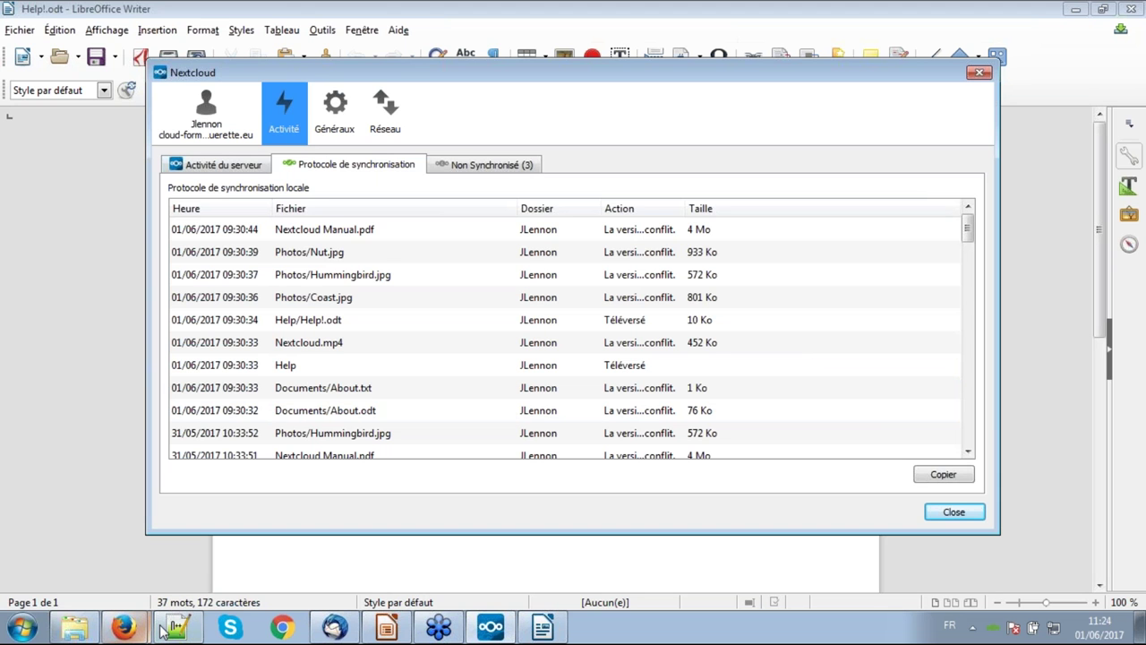
Return to the first user's Firefox window and close the online document to get back to the Help folder
mouse_move(123, 627)
click(161, 586)
double_click(814, 34)
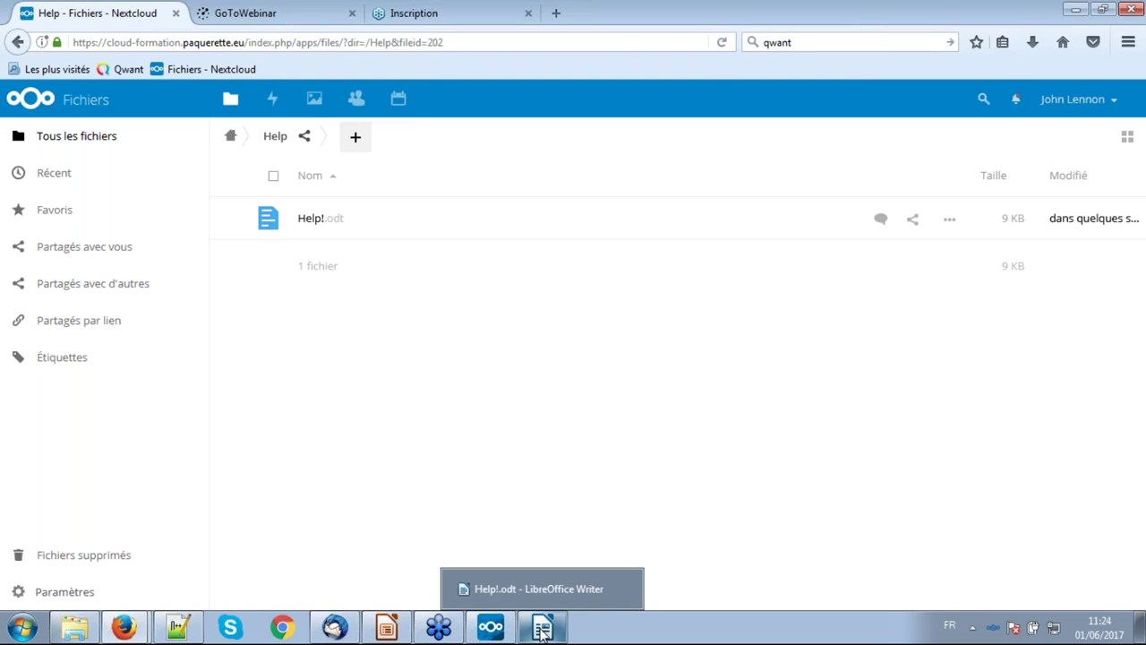
Switch back to Help!.odt in LibreOffice Writer and check the local copy's text again
click(543, 627)
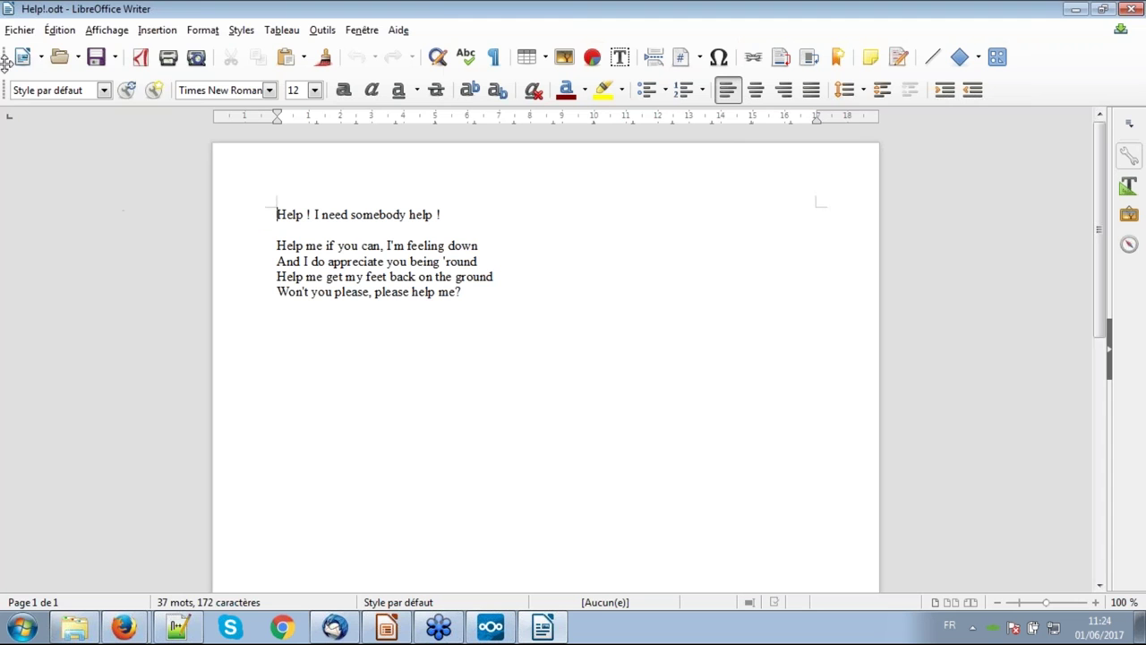
click(18, 30)
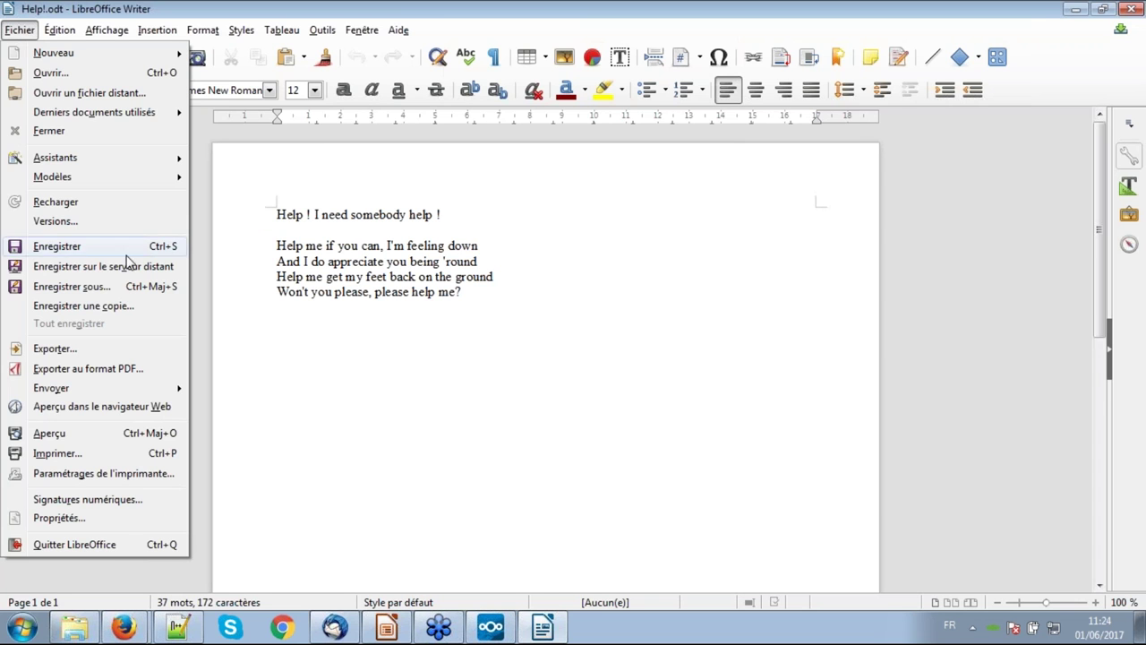
click(128, 260)
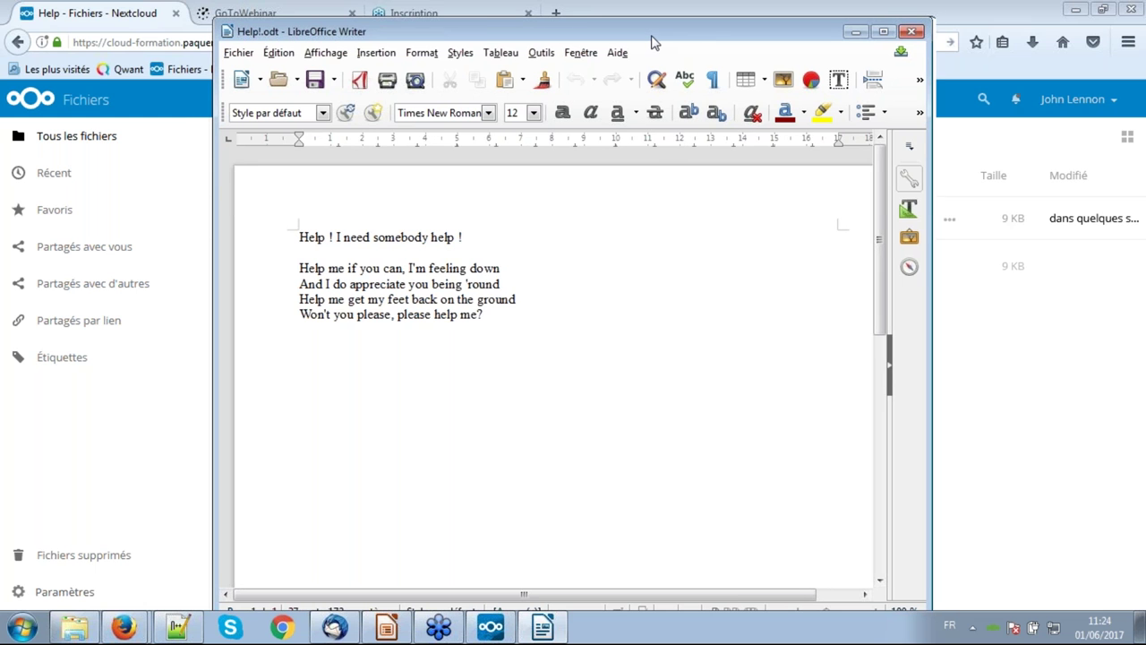
drag(652, 42, 512, 57)
double_click(512, 56)
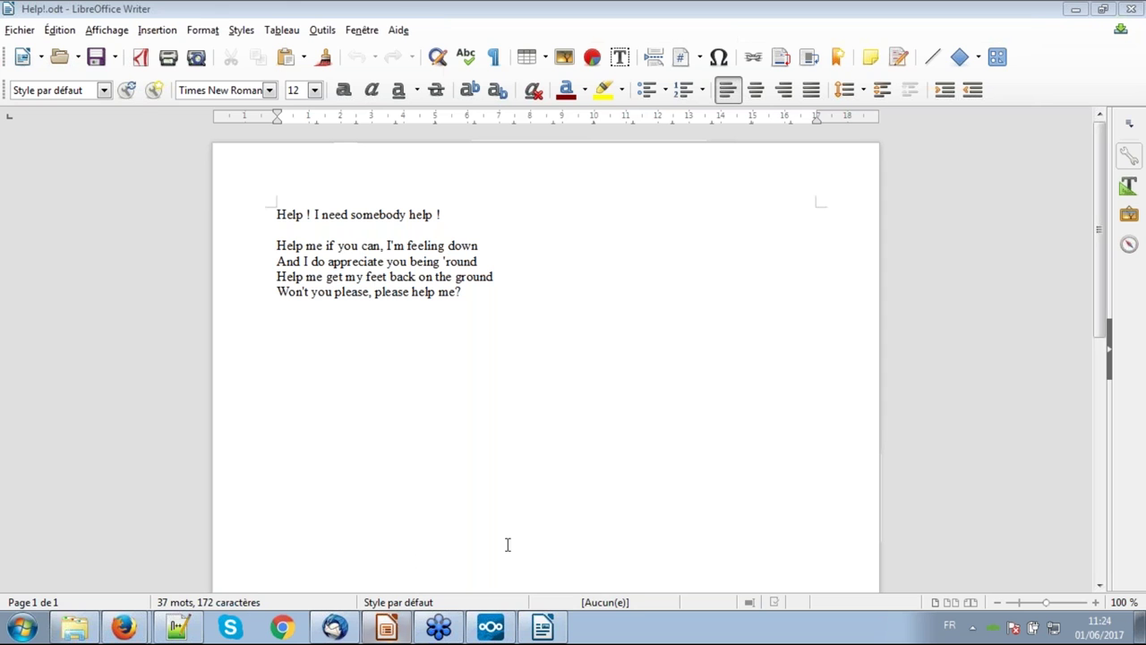
Switch to the agenda window in Mozilla Thunderbird
mouse_move(548, 624)
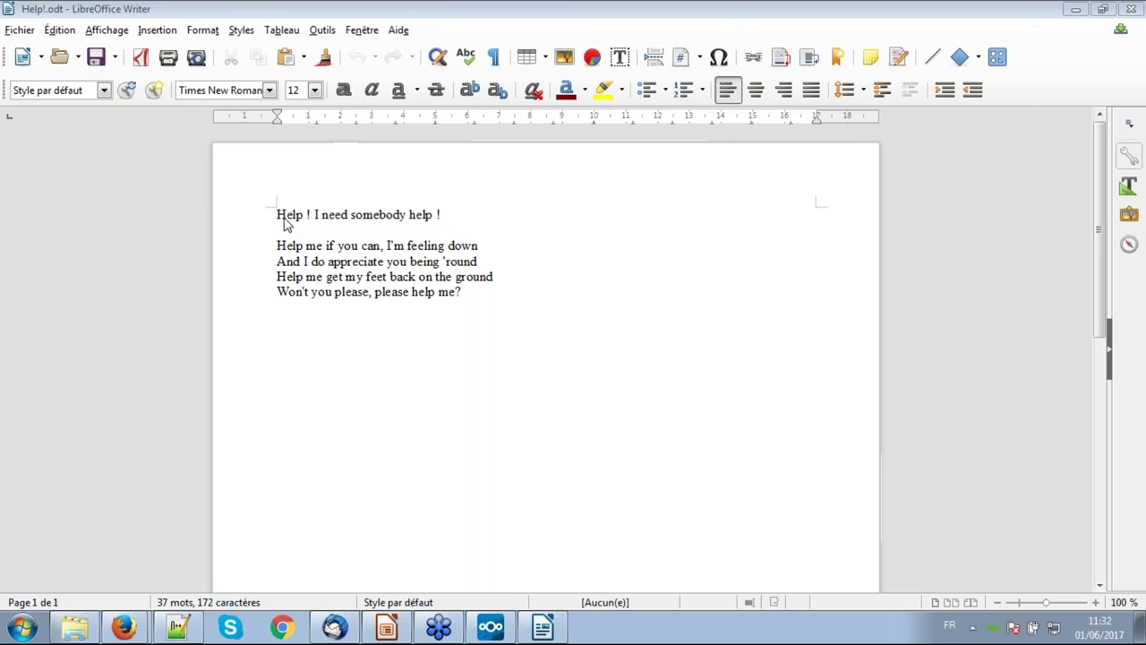
click(333, 629)
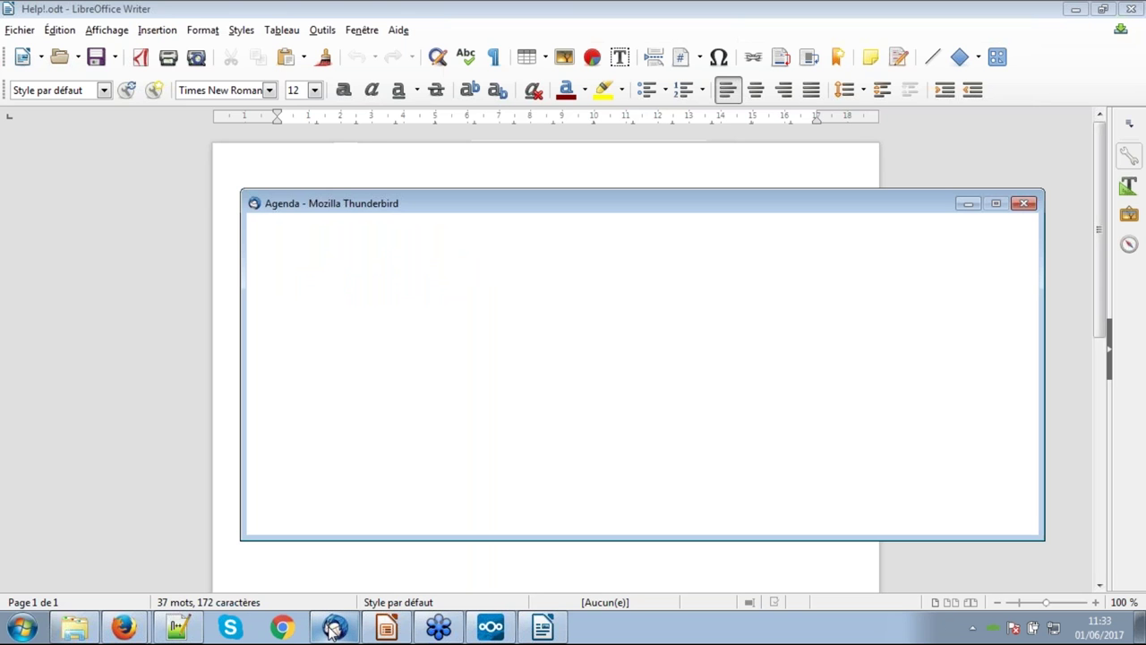